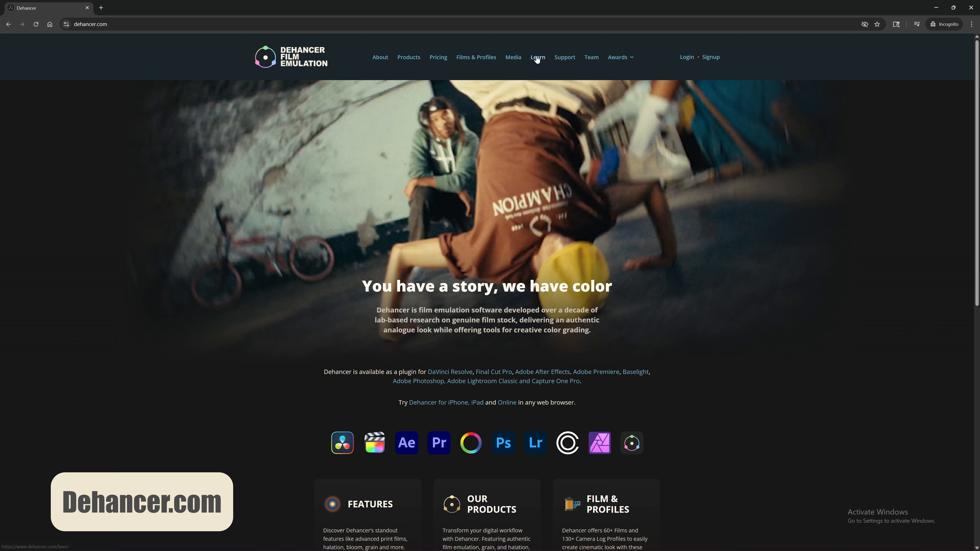
Step: Read the ACES, Premiere Pro and DaVinci Node Sequence guides under Learn > Workflows
click(537, 59)
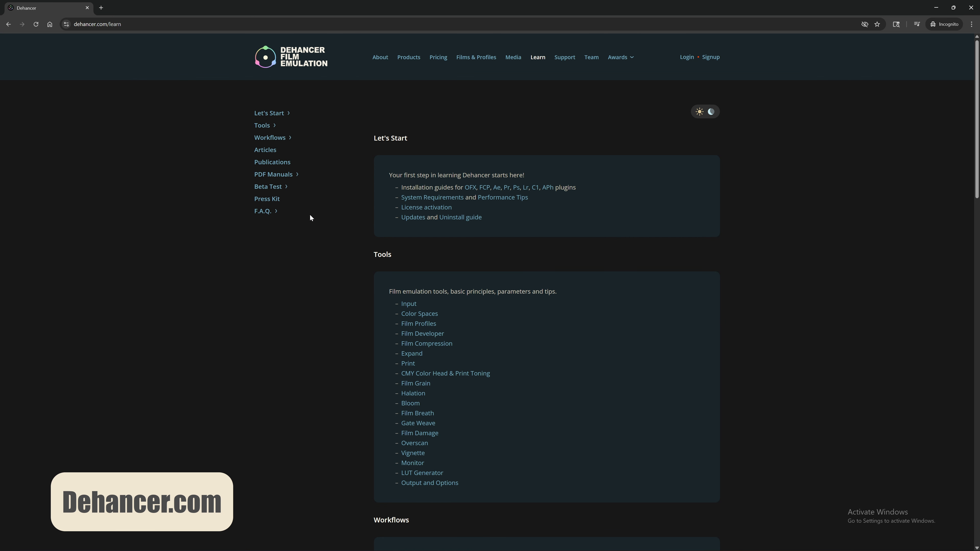
click(279, 138)
click(287, 152)
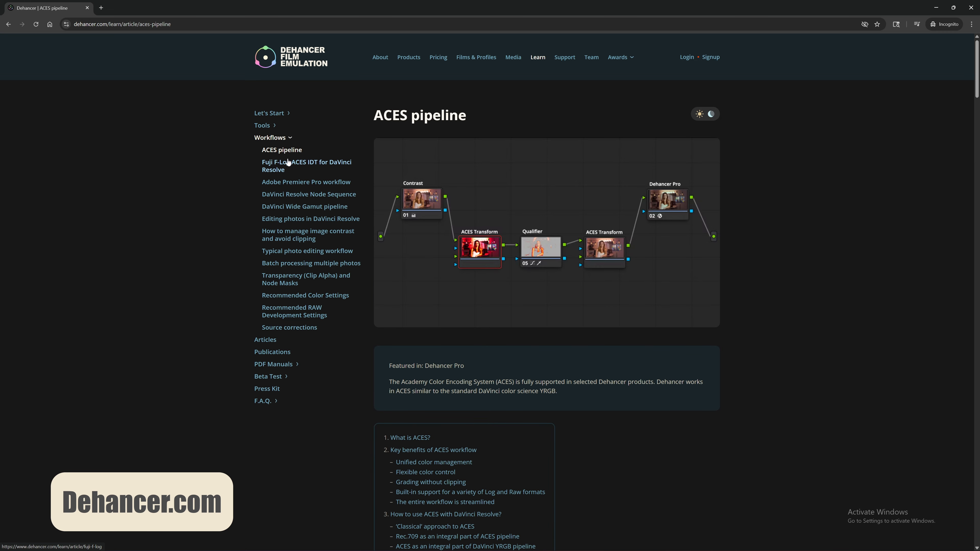
click(295, 184)
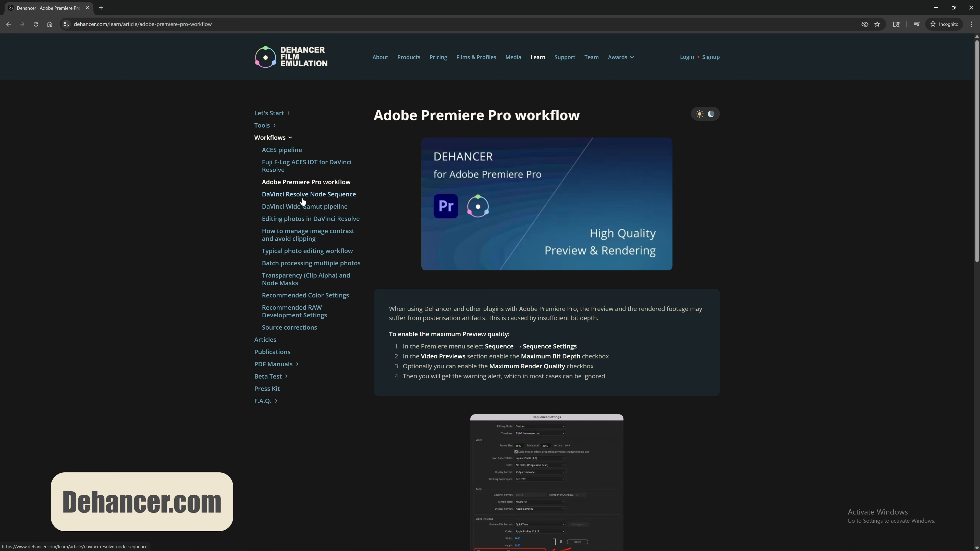
click(302, 197)
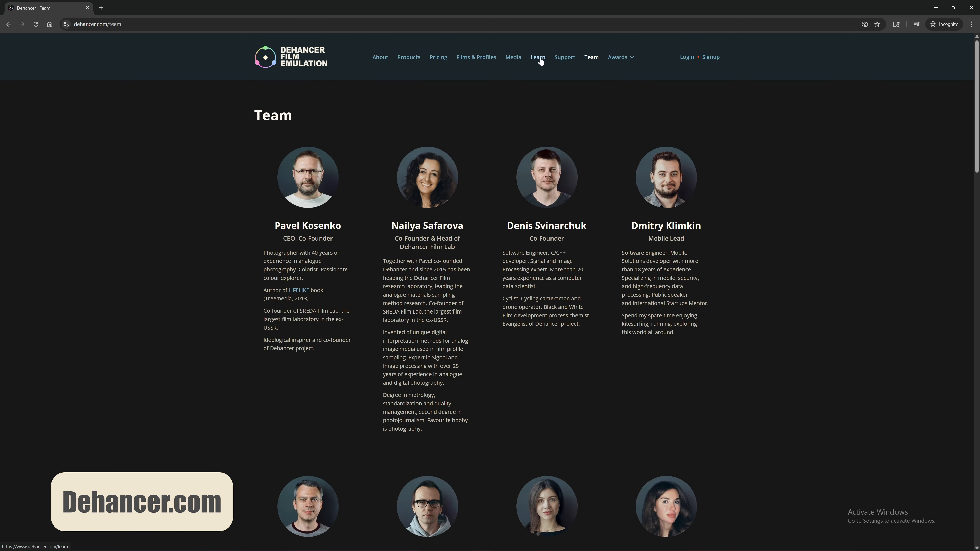
click(539, 59)
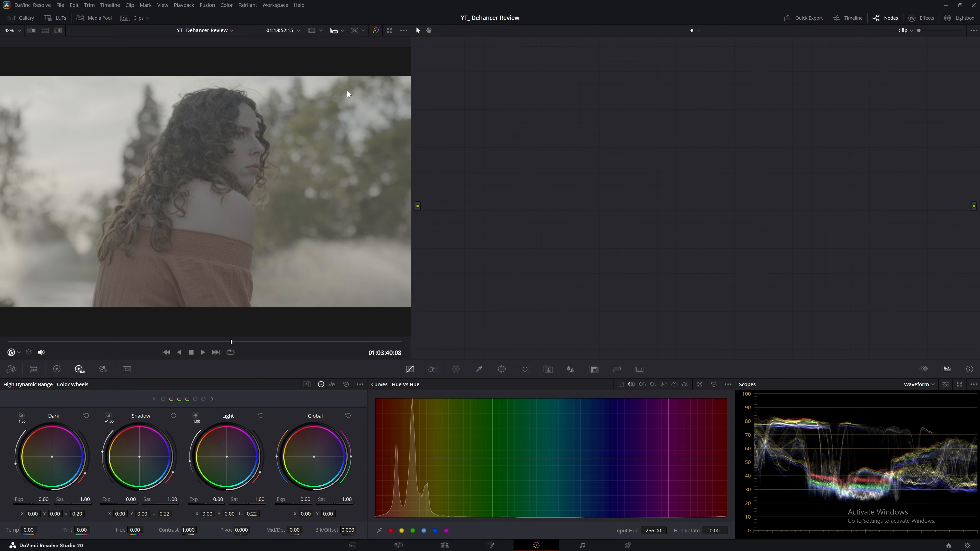
Step: Apply still 1.11.1's grade from the BASIC GRADE album to the clip
click(14, 18)
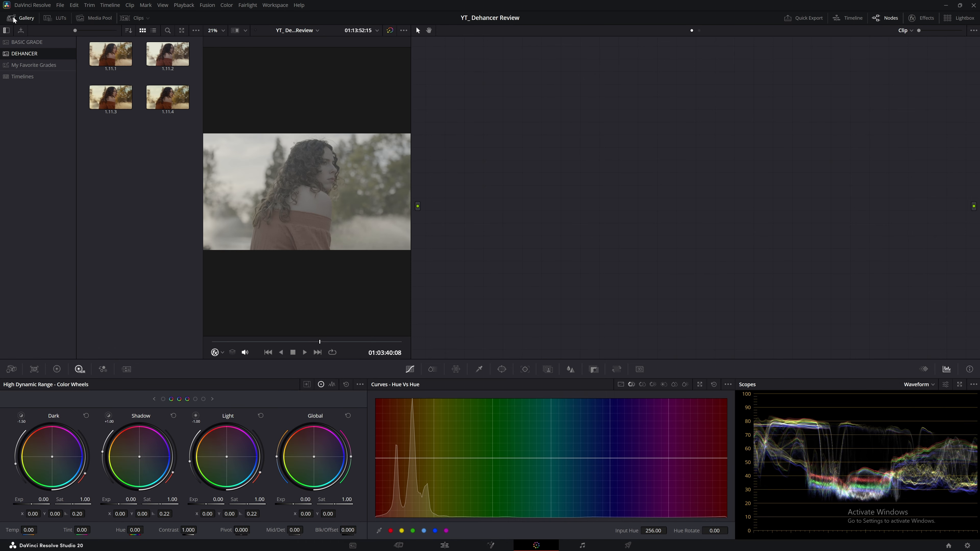
click(27, 42)
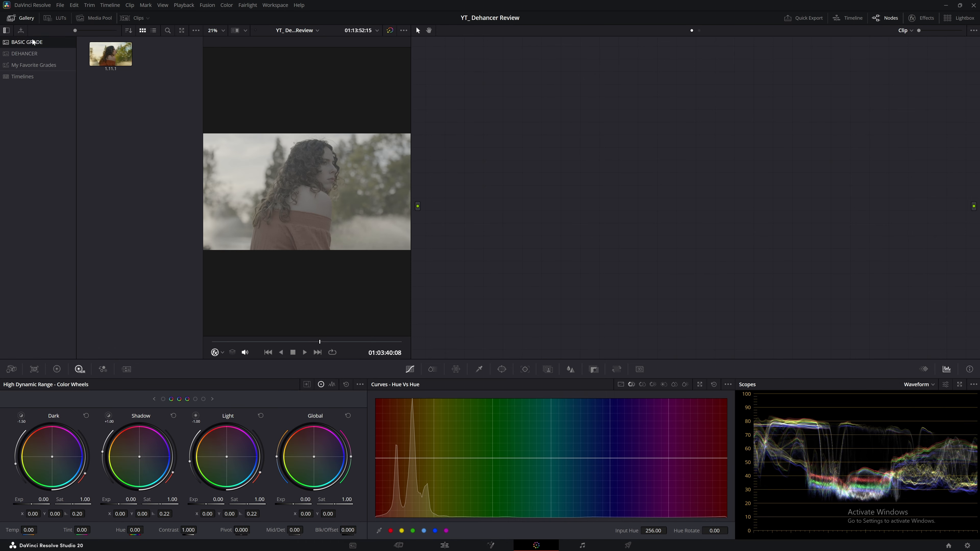
right_click(105, 55)
click(123, 59)
click(14, 18)
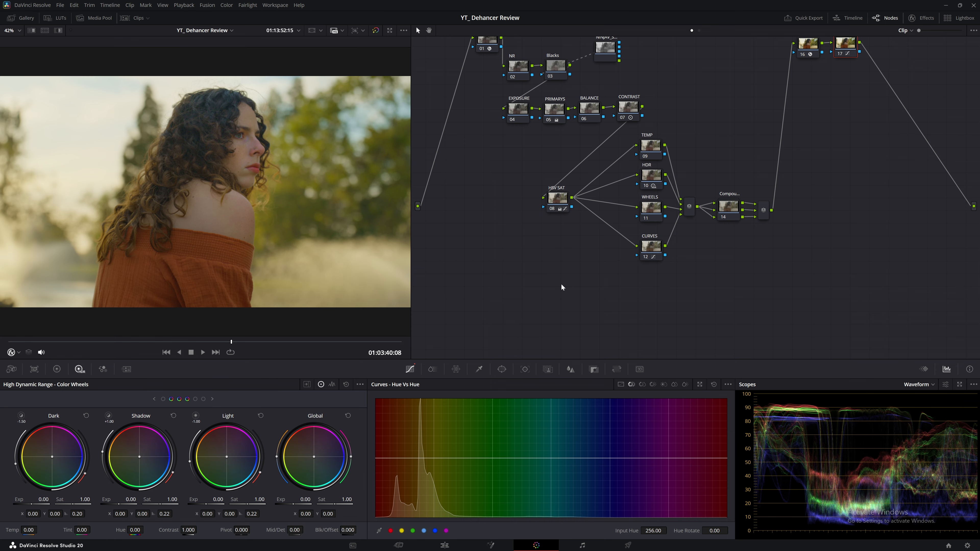
Step: Switch off Blacks node 03, compare CST node 01 bypassed and enabled, then show Camera Raw
scroll(563, 287, up, 4)
click(550, 143)
click(487, 108)
key(ctrl+d)
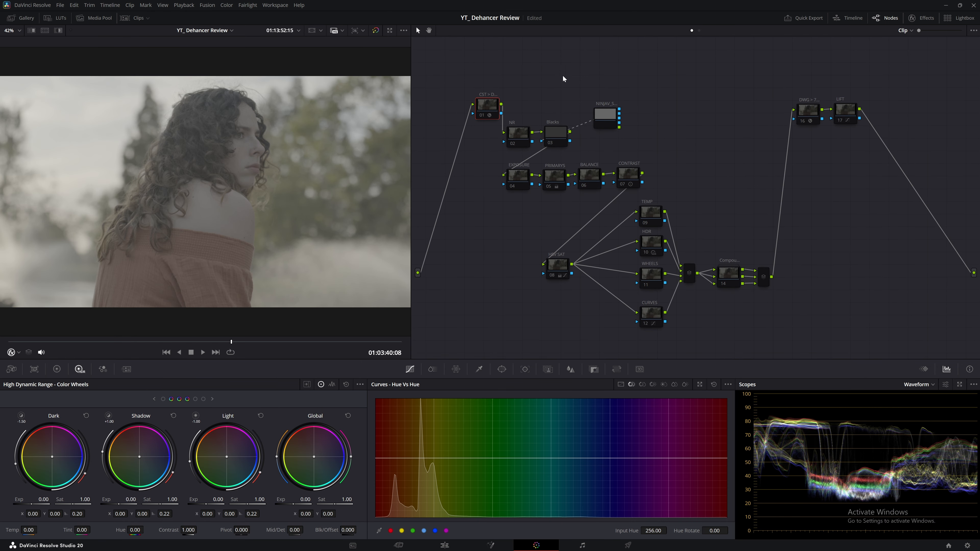
key(ctrl+d)
right_click(487, 111)
click(479, 159)
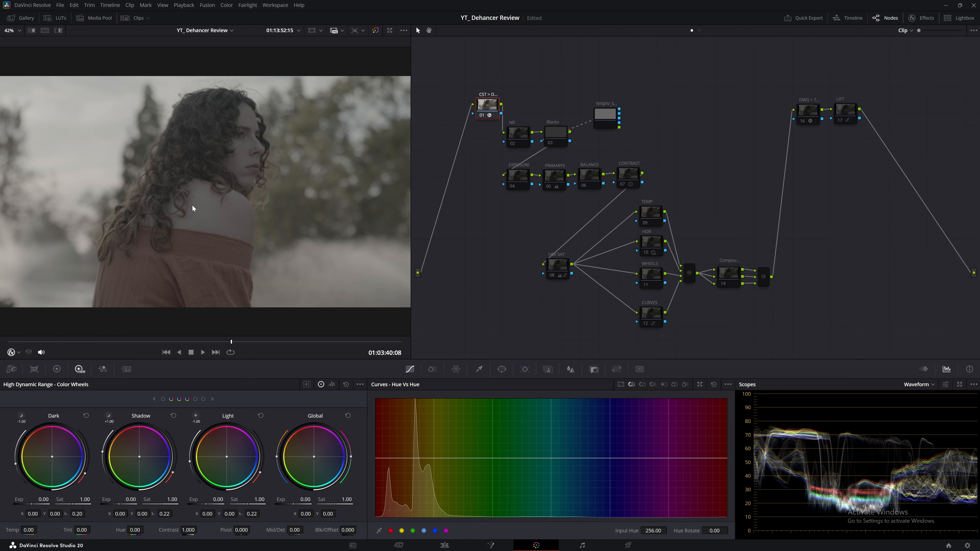
click(11, 371)
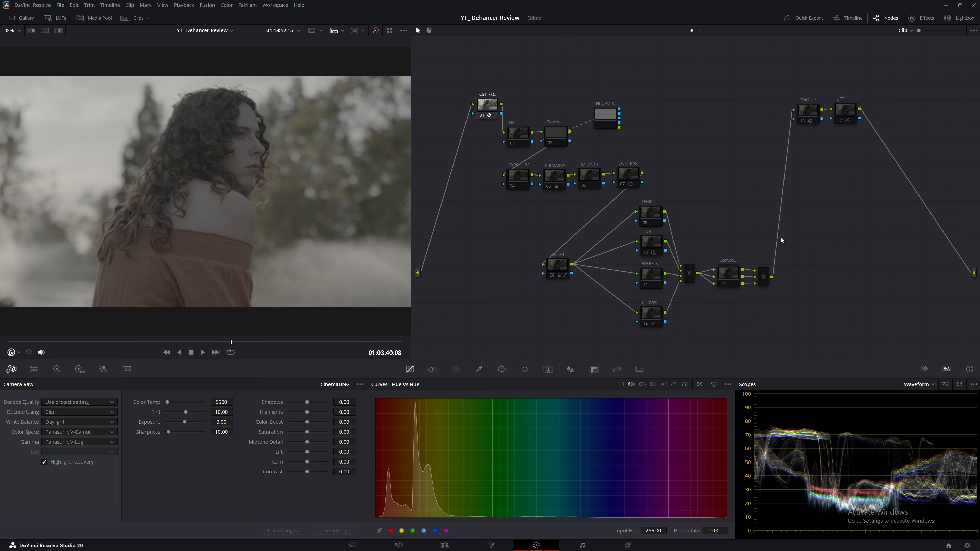
Step: Enable output node 16, the DWG to Rec.709 transform, for a full-contrast portrait
click(918, 18)
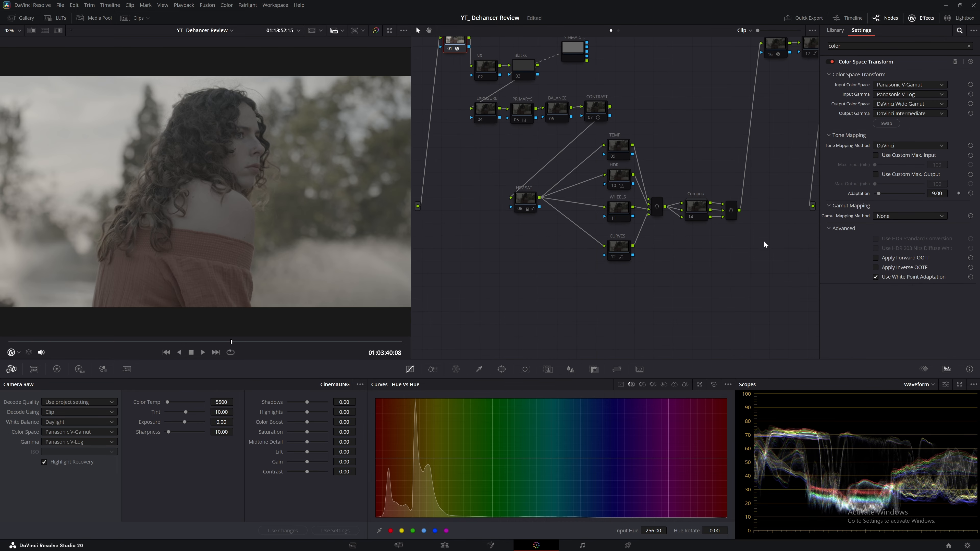
scroll(764, 241, up, 2)
click(776, 99)
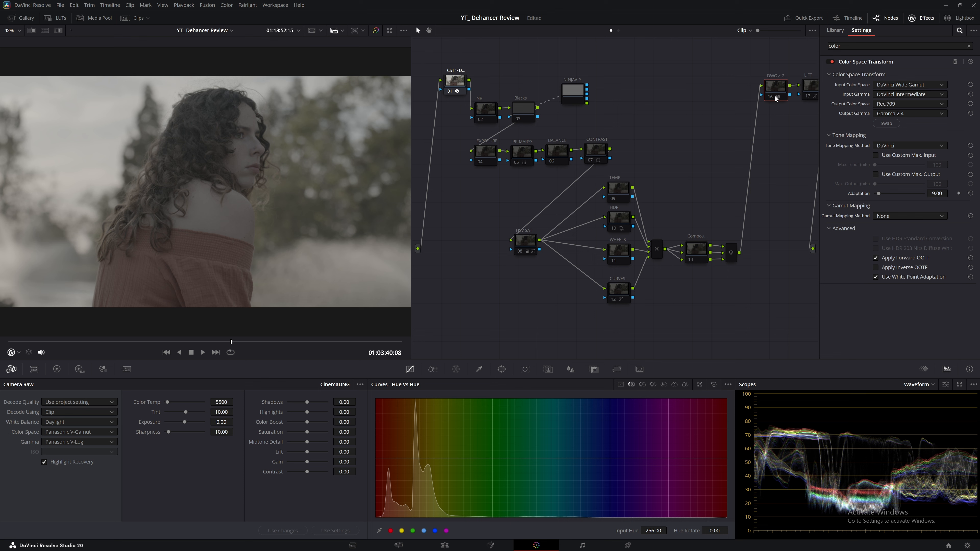
key(ctrl+d)
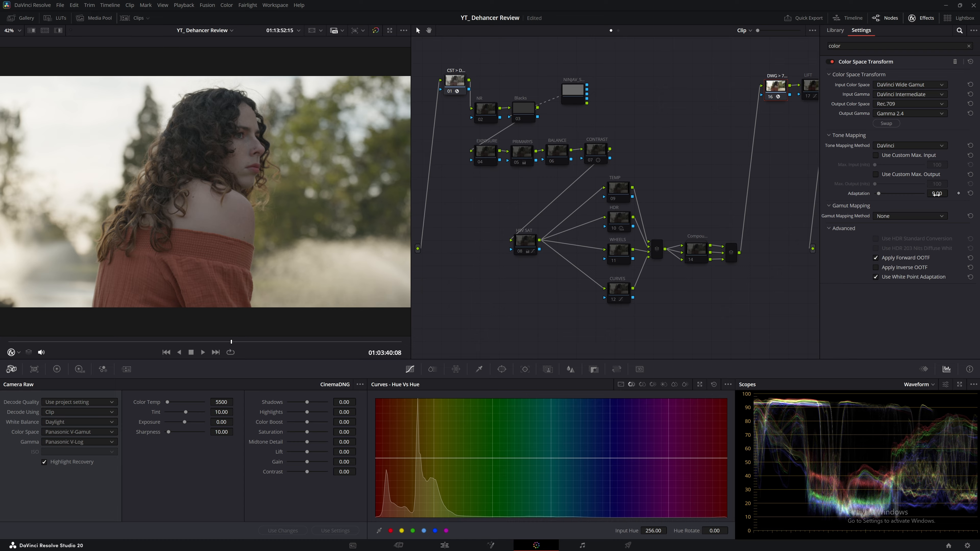
click(911, 18)
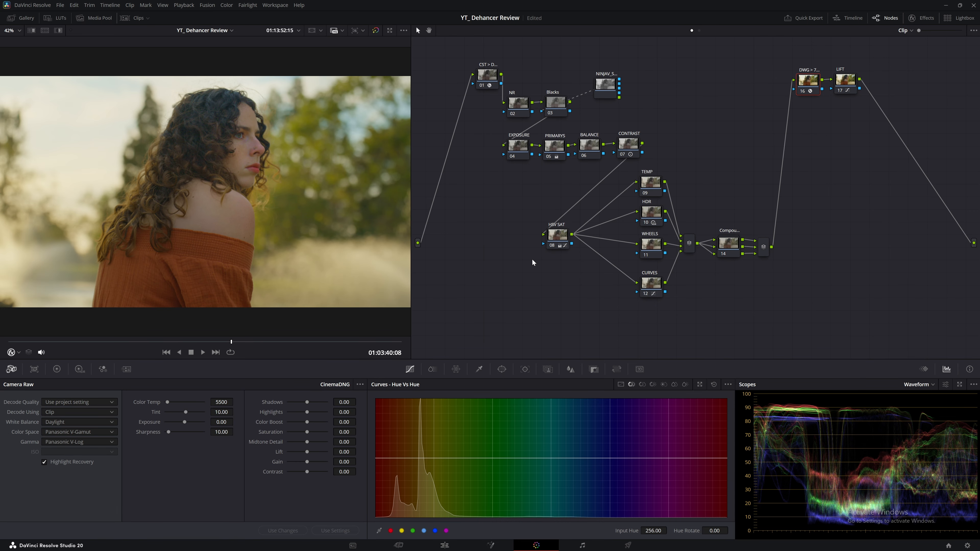
Step: Toggle the CONTRAST and HDR nodes off and on to compare the grade
click(561, 243)
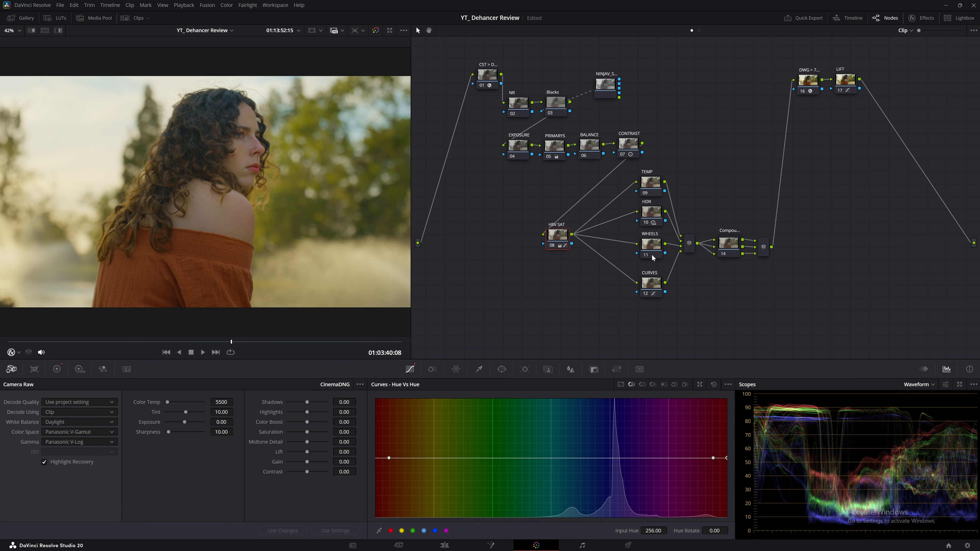
click(622, 154)
click(632, 154)
key(ctrl+d)
key(ctrl+d)
key(ctrl+d)
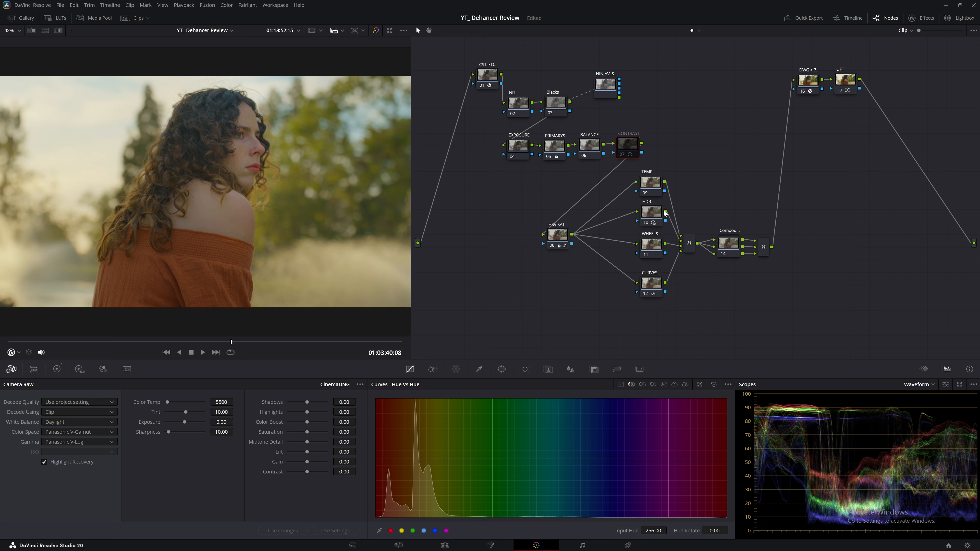
click(658, 215)
key(ctrl+d)
key(ctrl+d)
key(ctrl+d)
key(ctrl+d)
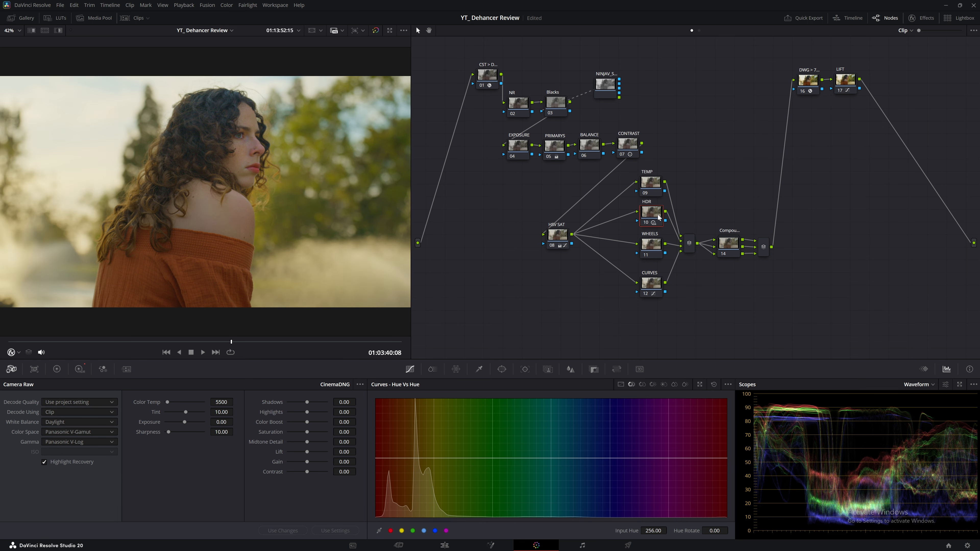
Step: Disable compound node 14, toggle its inner PW1 node, then re-enable the compound node
click(727, 247)
key(ctrl+d)
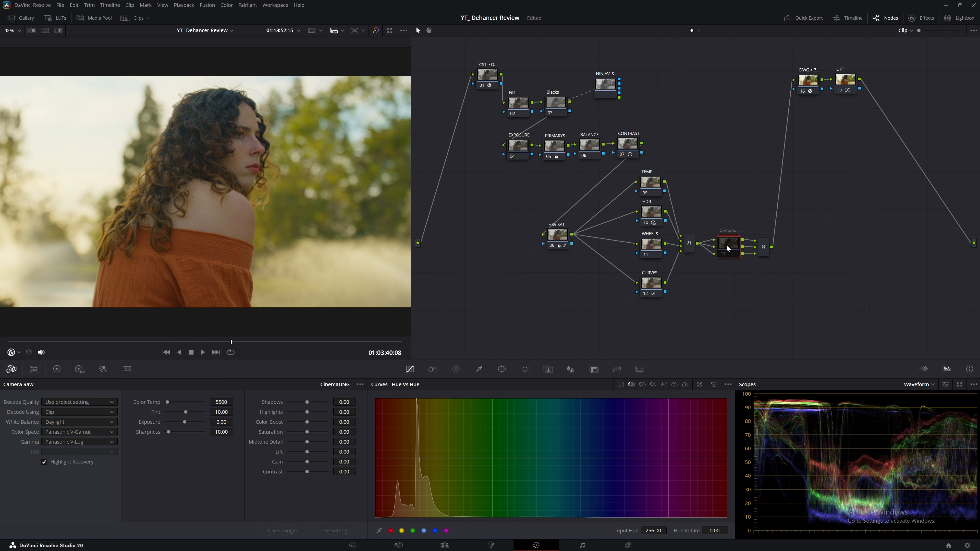
double_click(727, 247)
click(654, 139)
key(ctrl+d)
key(ctrl+d)
key(ctrl+d)
key(ctrl+d)
double_click(439, 354)
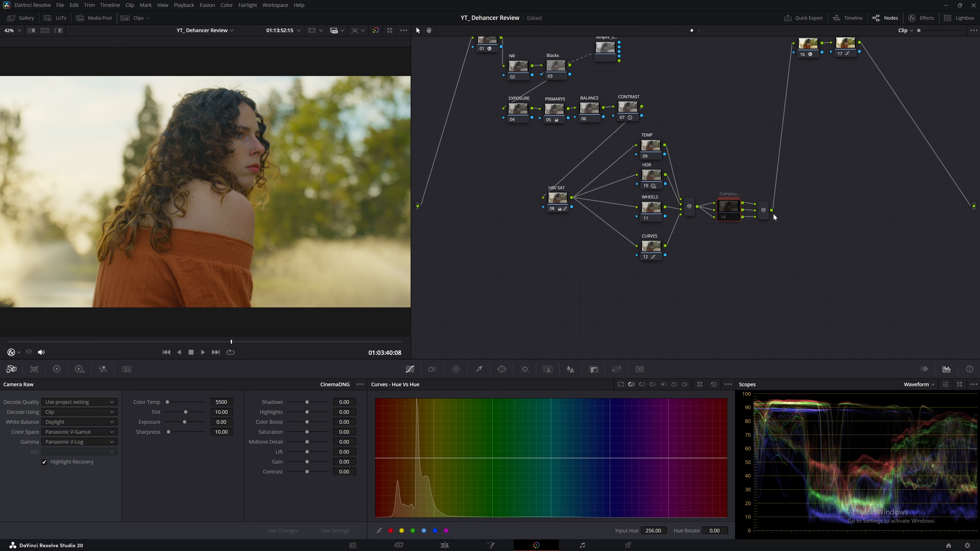
key(ctrl+d)
Step: Select every node in the graph and shift the whole tree slightly down-left
scroll(749, 274, up, 3)
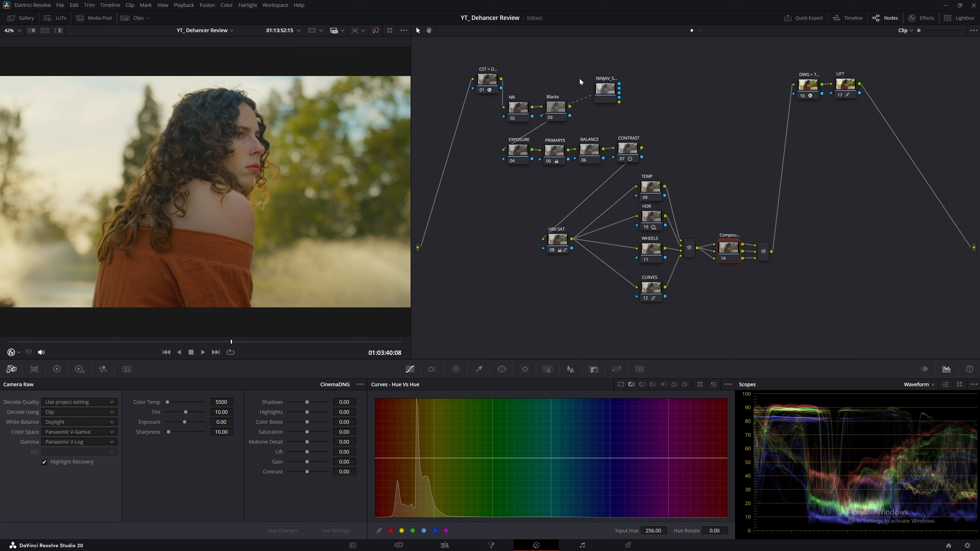
scroll(696, 277, up, 1)
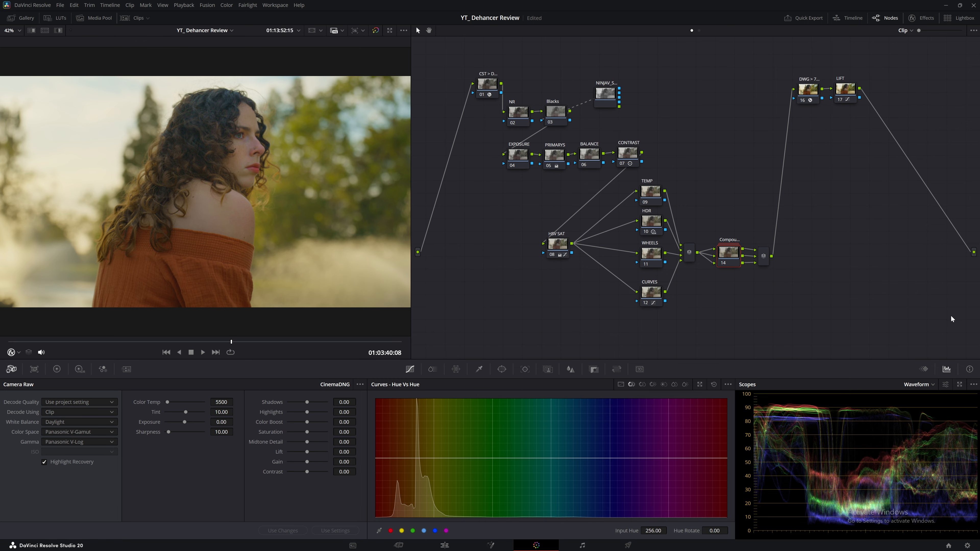
drag(940, 324, 424, 31)
mouse_move(636, 154)
mouse_down()
mouse_move(656, 156)
mouse_move(634, 166)
mouse_up()
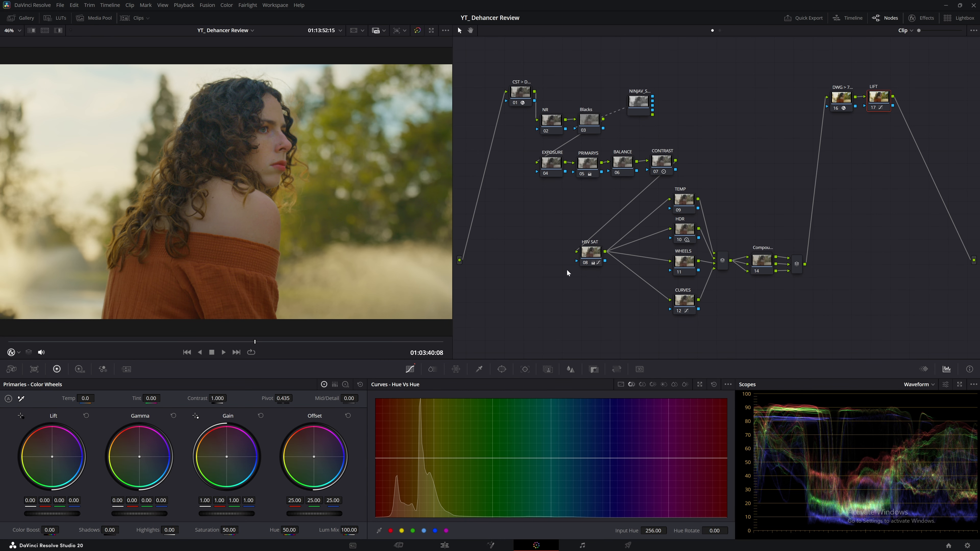
Step: Scrub to a slightly later frame of the portrait and reopen the gallery
drag(330, 347, 262, 347)
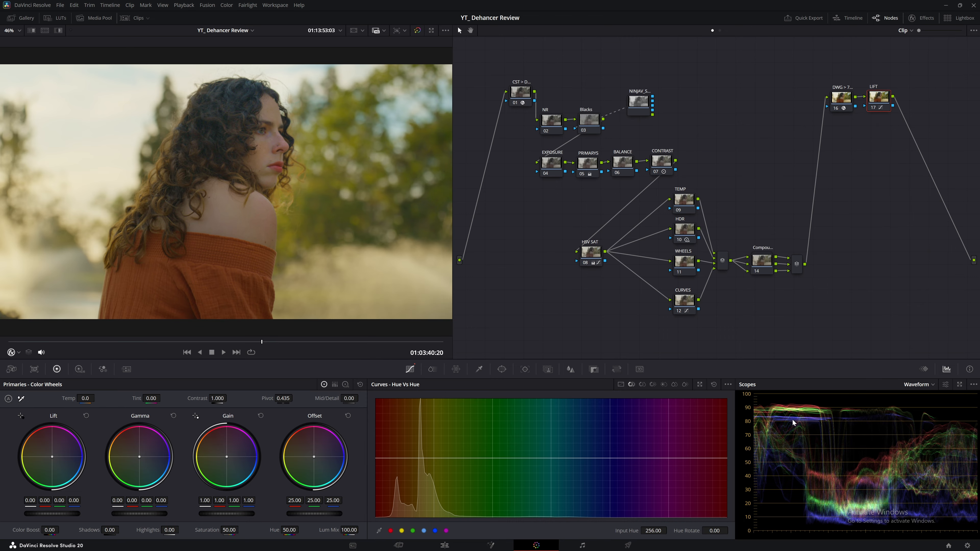
drag(286, 342, 259, 342)
click(22, 18)
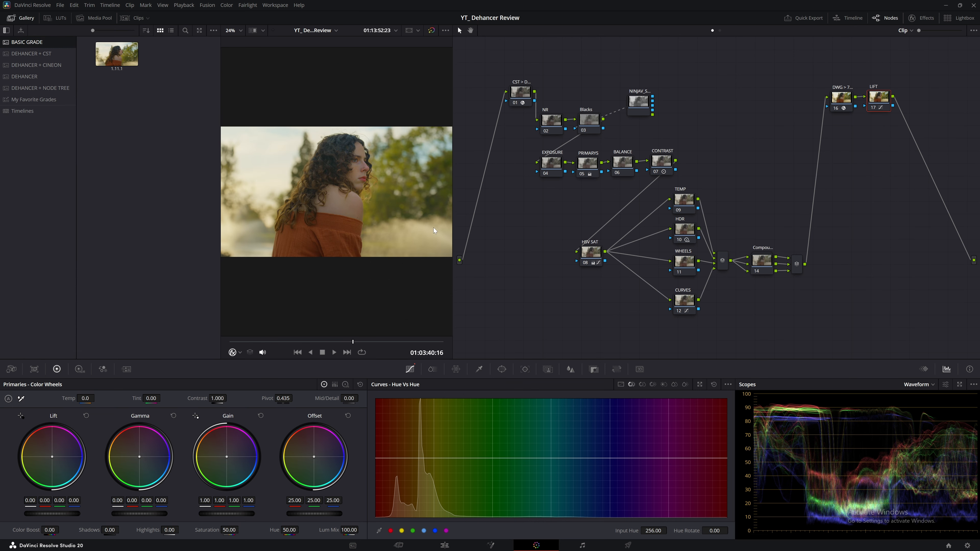
Step: Append the DEHANCER + CST still's node graph, nudge node 17 up, and view Color Management
click(28, 53)
right_click(117, 52)
click(140, 76)
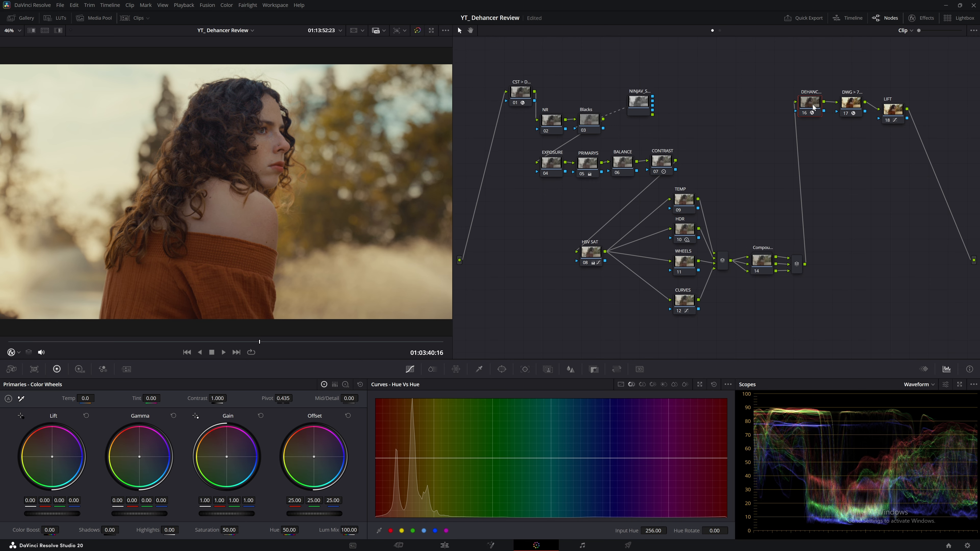
drag(848, 103, 850, 95)
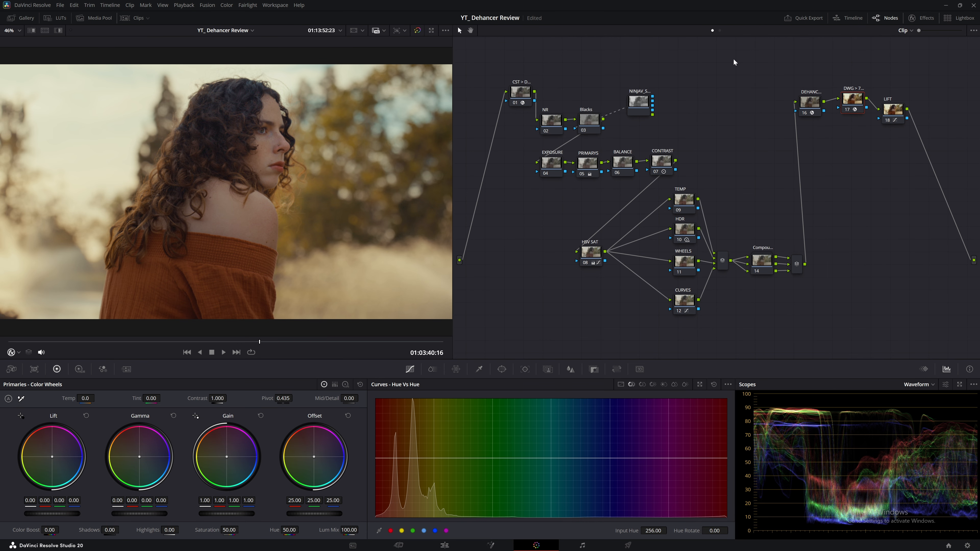
click(60, 4)
click(80, 124)
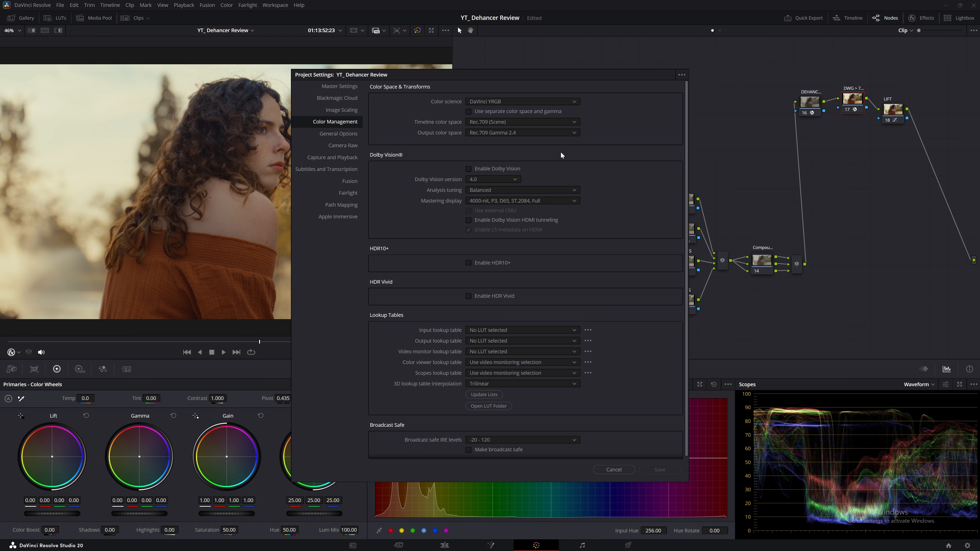
Step: Close project settings and rearrange nodes, moving CST node 01 left and DWG node 17 up-right
click(618, 469)
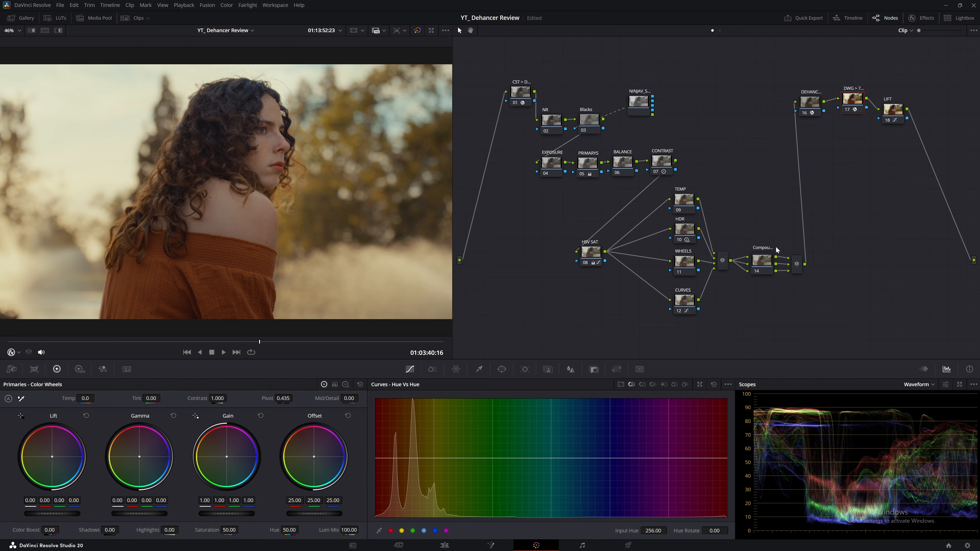
drag(547, 81, 825, 303)
drag(518, 102, 472, 98)
drag(845, 101, 860, 85)
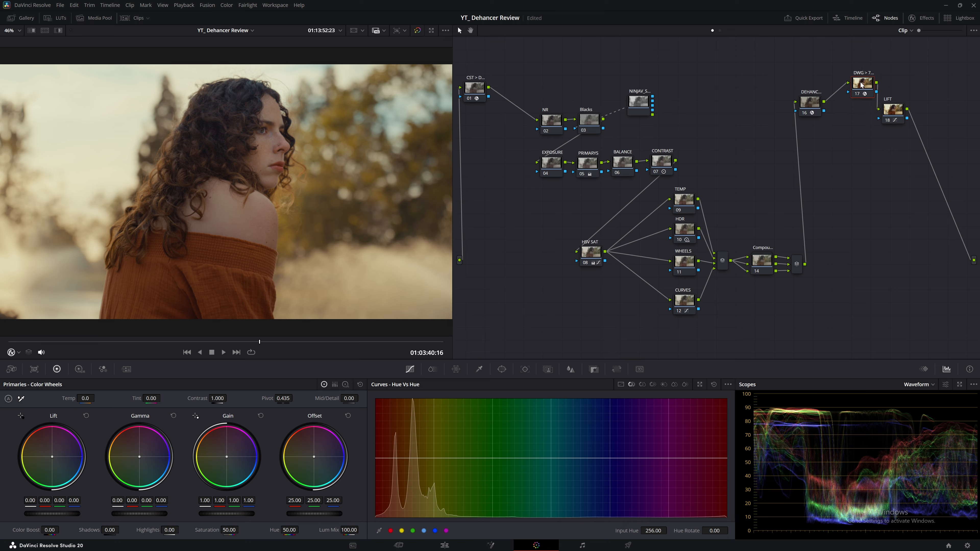
Step: Select DEHANCER node 16 and show its Dehancer Pro settings
click(469, 88)
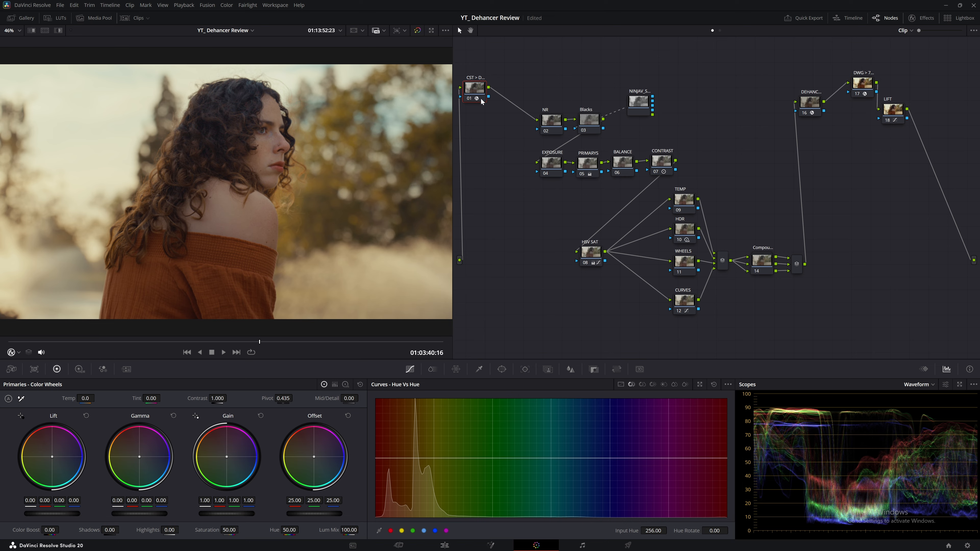
click(859, 85)
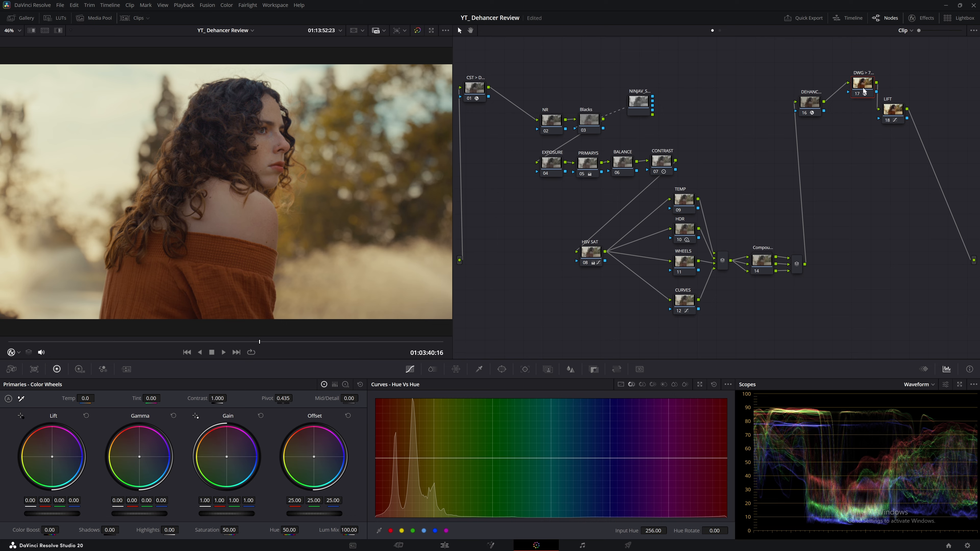
drag(568, 74, 836, 315)
click(878, 271)
click(821, 107)
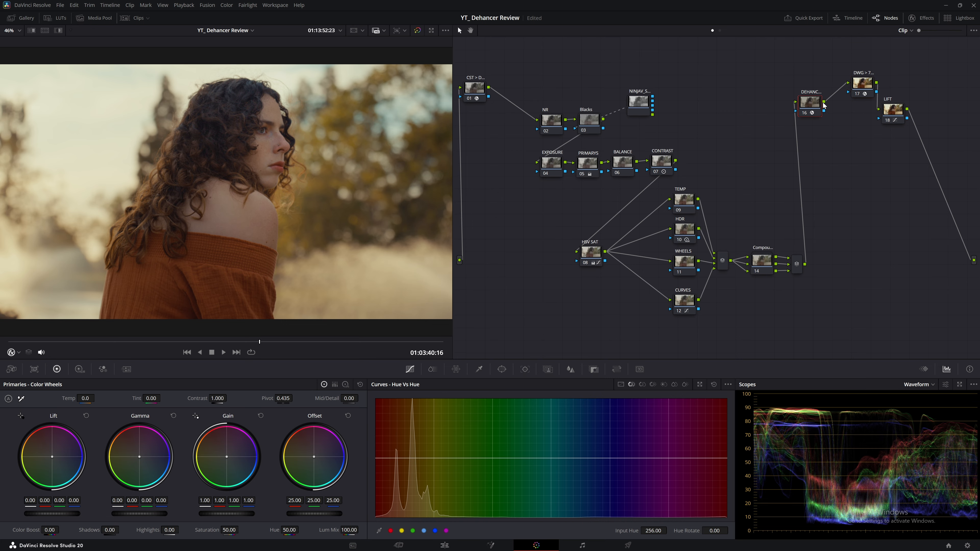
click(924, 19)
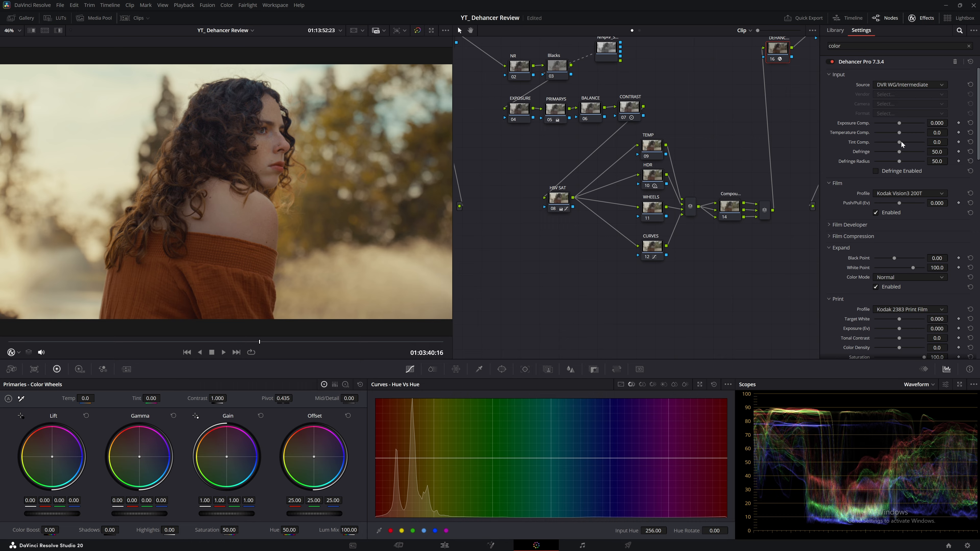
Step: Try Dehancer input sources Rec.709 and Apple Gamma 2.0 instead of DVR WG/Intermediate
scroll(719, 117, up, 2)
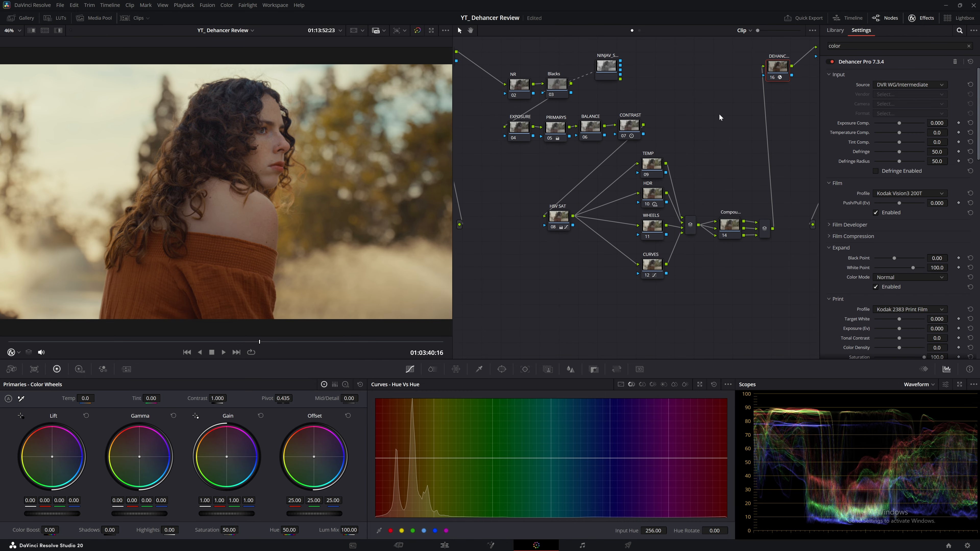
click(891, 85)
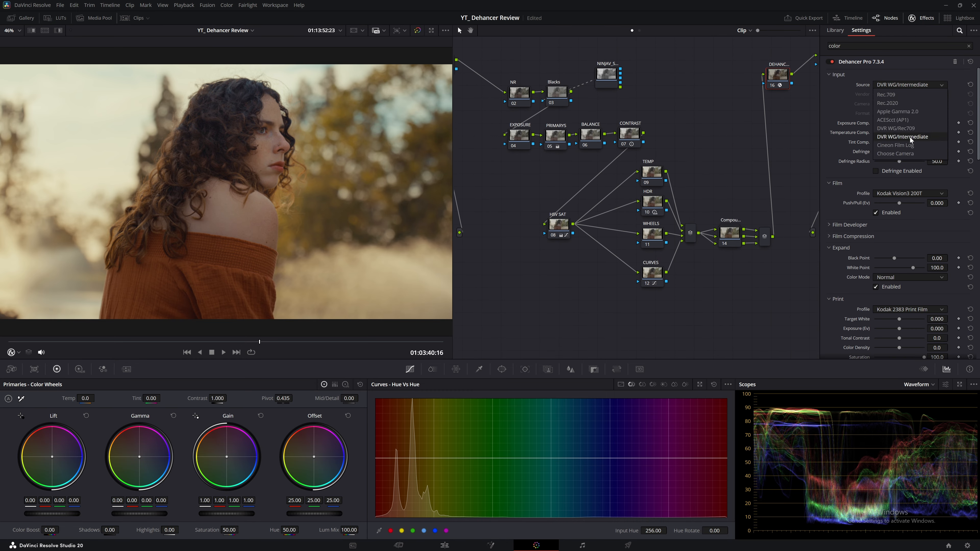
click(902, 137)
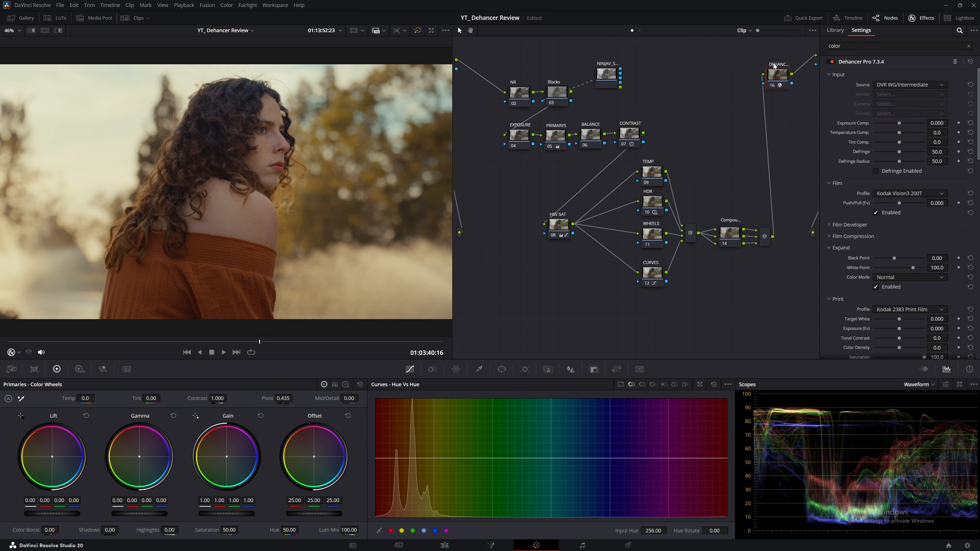
click(901, 85)
click(902, 95)
click(905, 83)
click(905, 111)
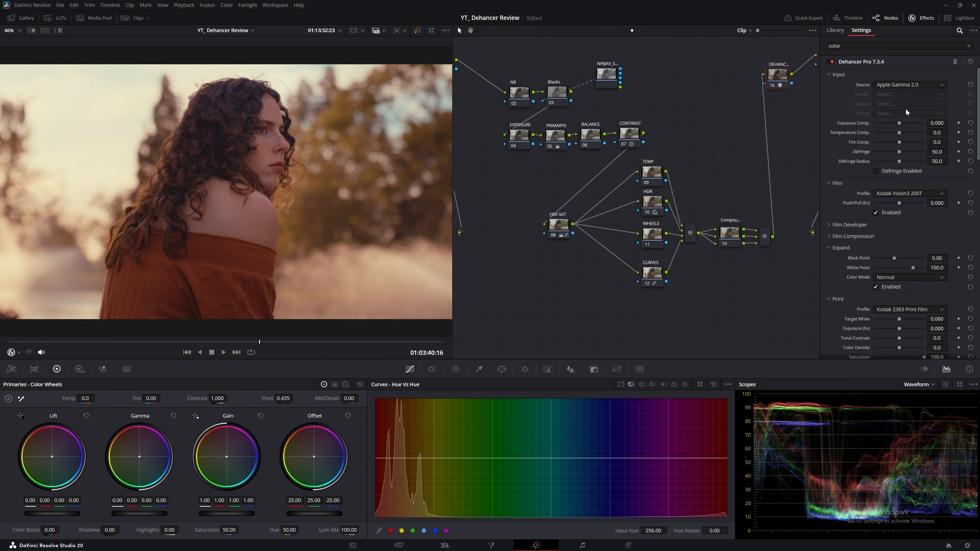
Step: Try DVR WG/Rec709, then set the input source back to DVR WG/Intermediate
click(911, 85)
click(906, 128)
click(908, 84)
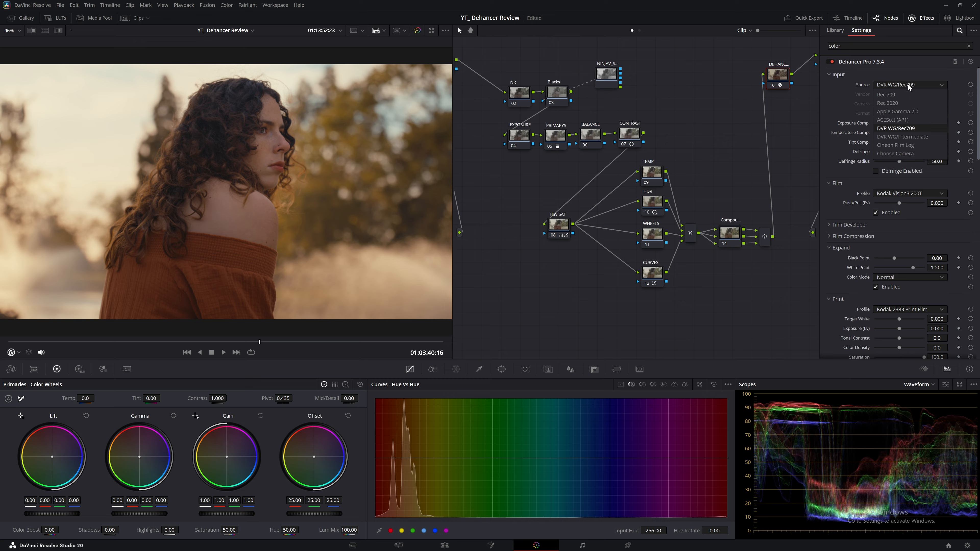
click(914, 135)
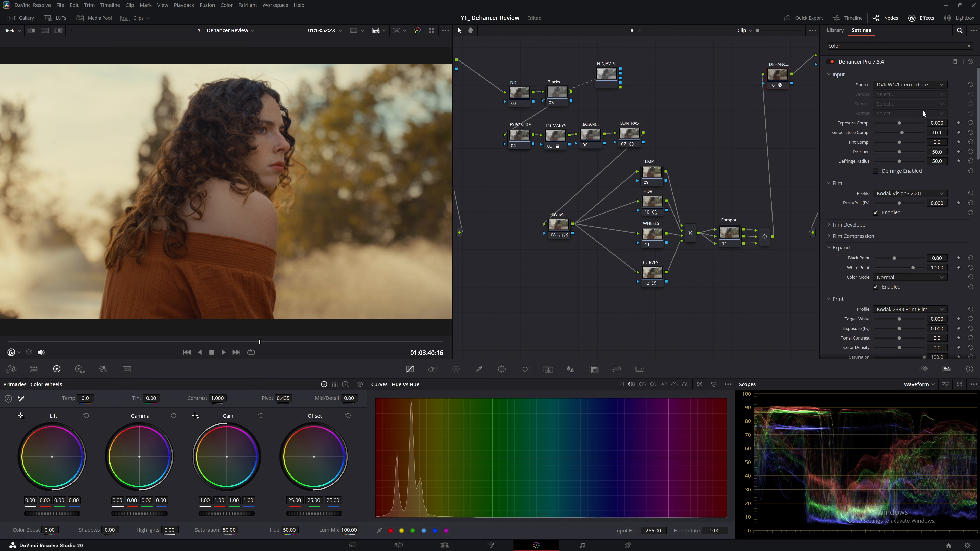
click(920, 19)
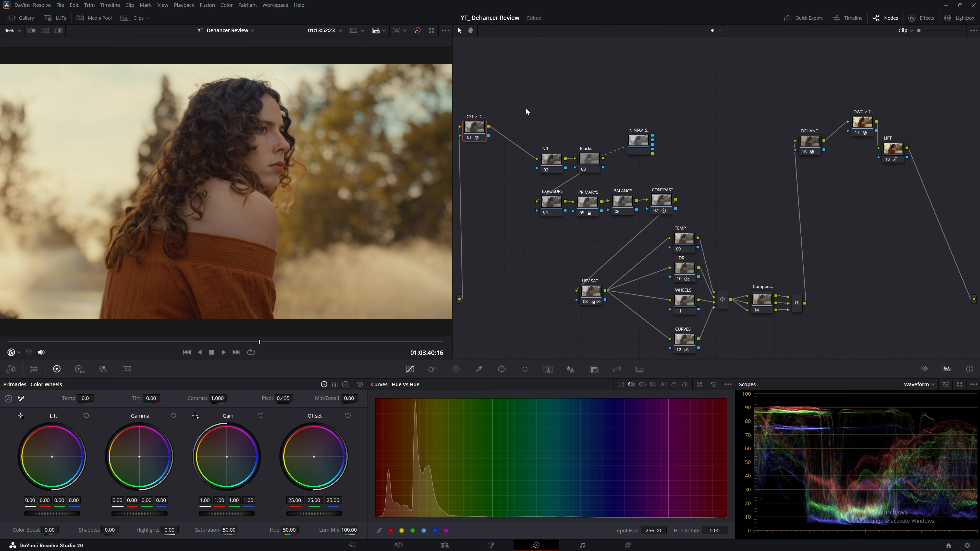
Step: Nudge the CST node, toggle DEHANCER node 16 off and on, then open the DEHANCER + CINEON album
drag(475, 127, 501, 122)
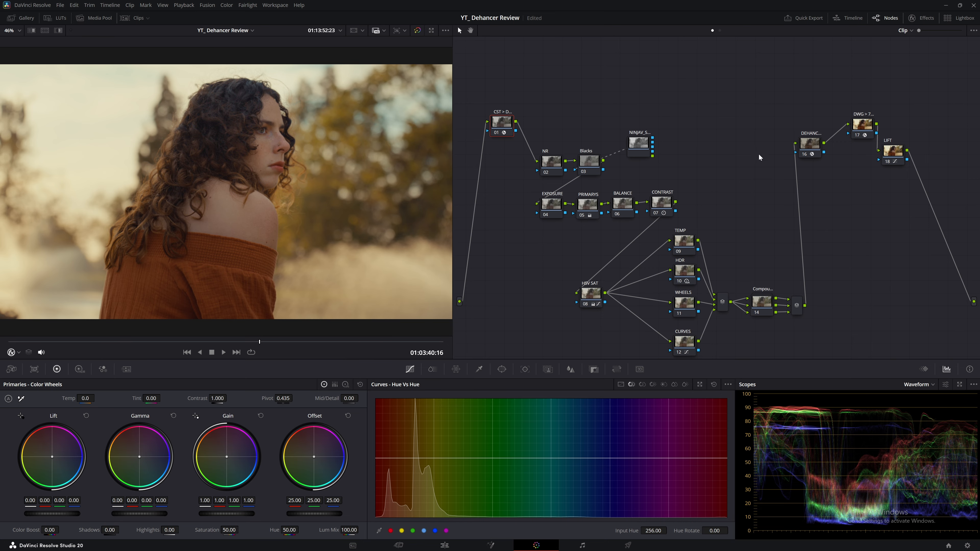
click(810, 145)
key(ctrl+d)
key(ctrl+d)
key(ctrl+d)
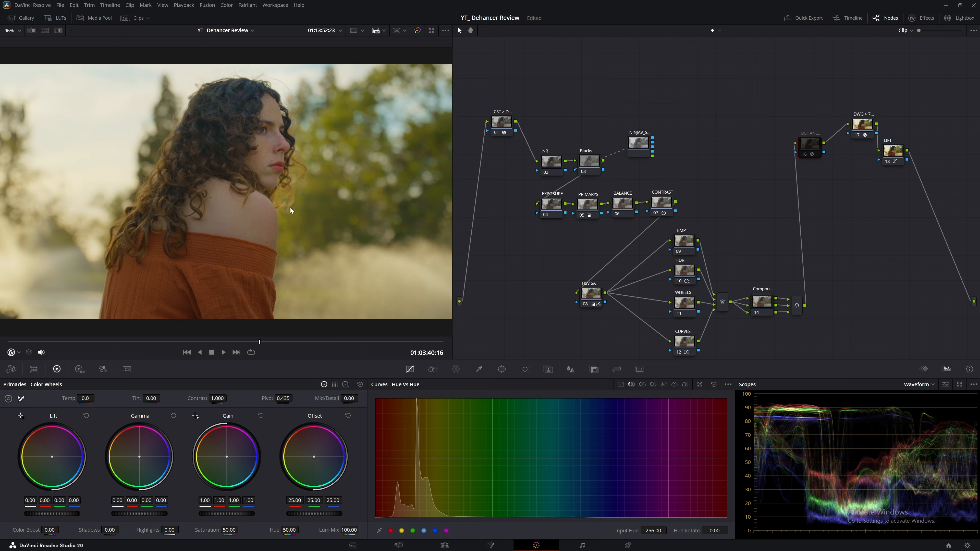
key(ctrl+d)
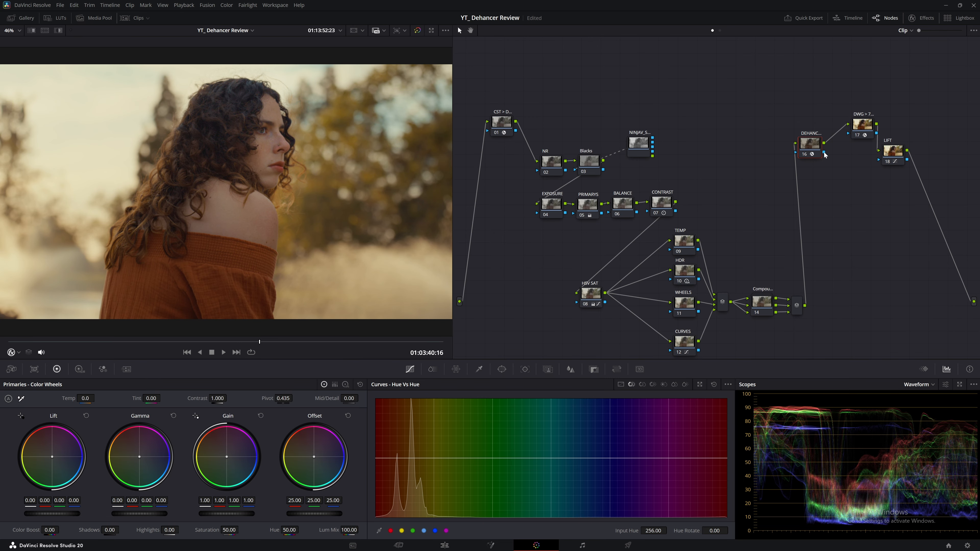
click(21, 18)
click(28, 68)
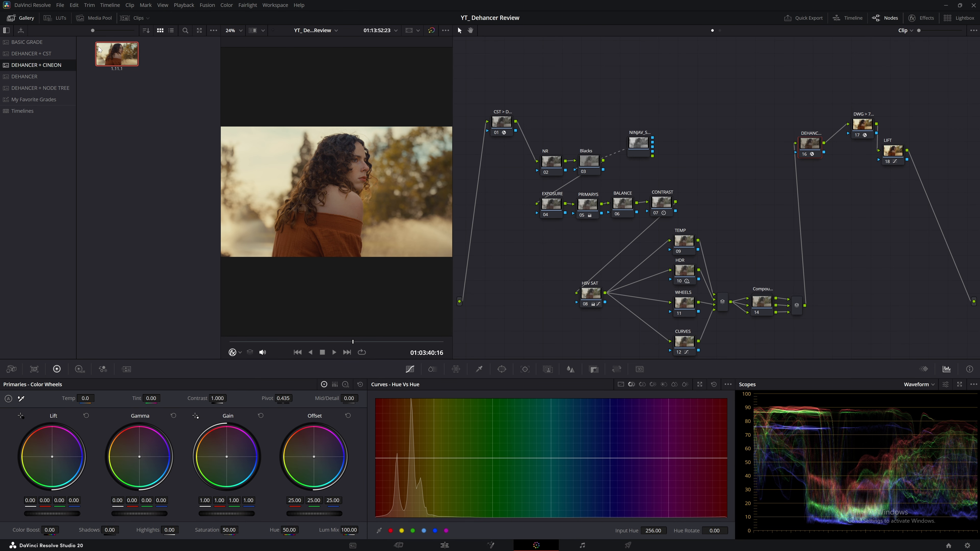
Step: Apply the DEHANCER + CINEON still's grade, move node 16 up, and show its effect settings
right_click(106, 60)
click(122, 83)
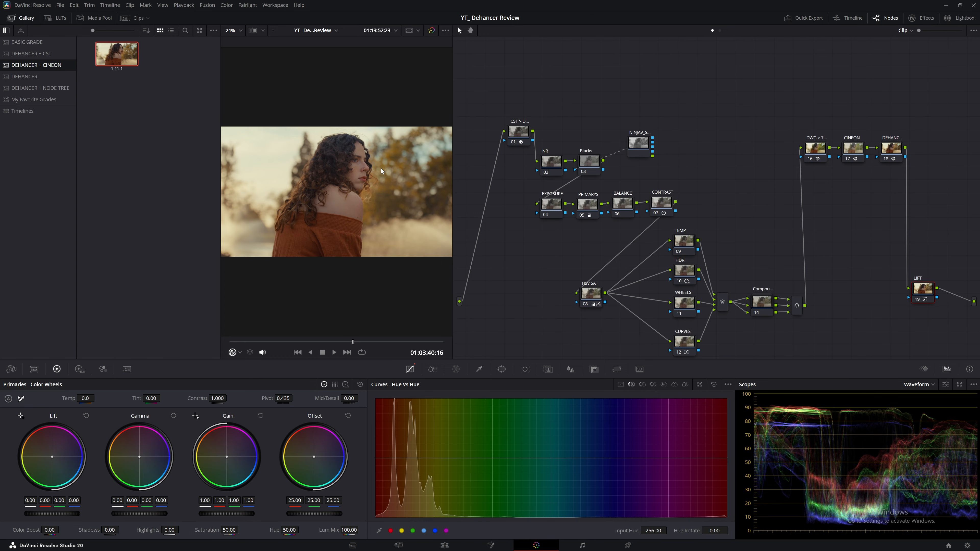
click(26, 19)
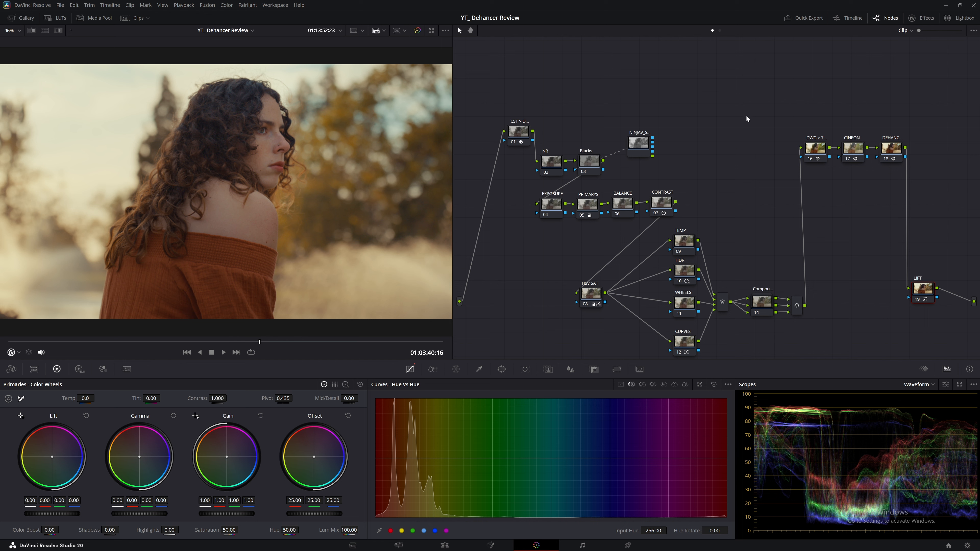
click(893, 155)
drag(821, 155, 818, 141)
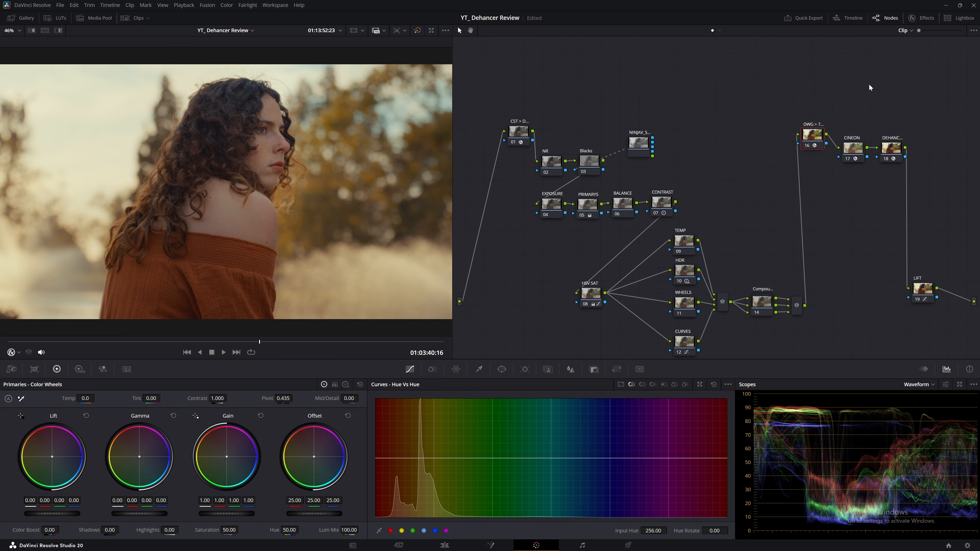
click(919, 19)
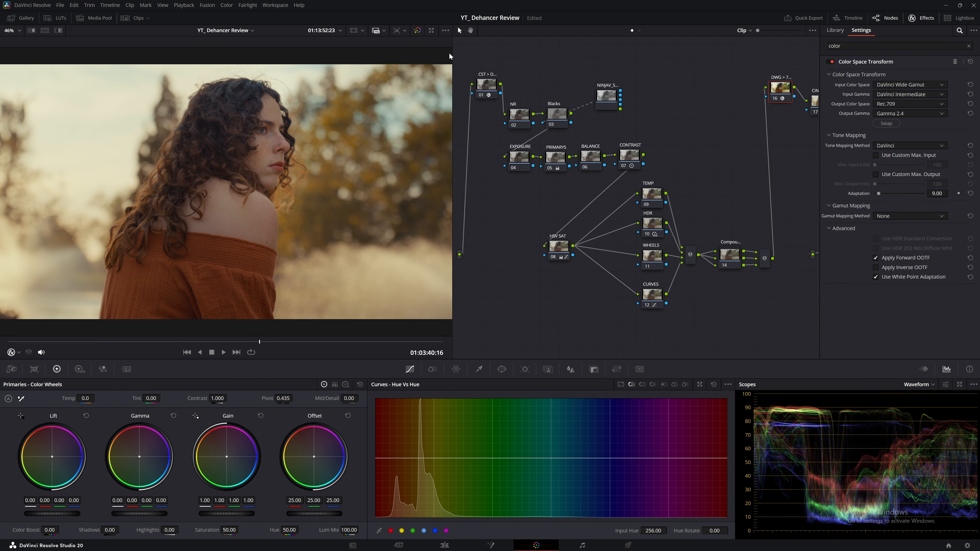
Step: Widen the node graph and review the CINEON and DEHANCER settings, keeping Cineon Film Log as source
drag(453, 52, 349, 52)
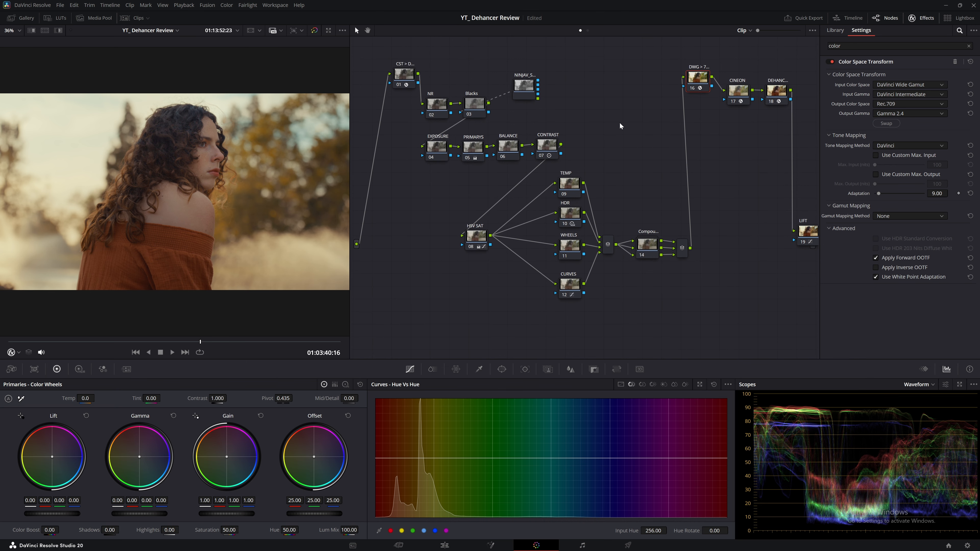
drag(704, 91, 692, 95)
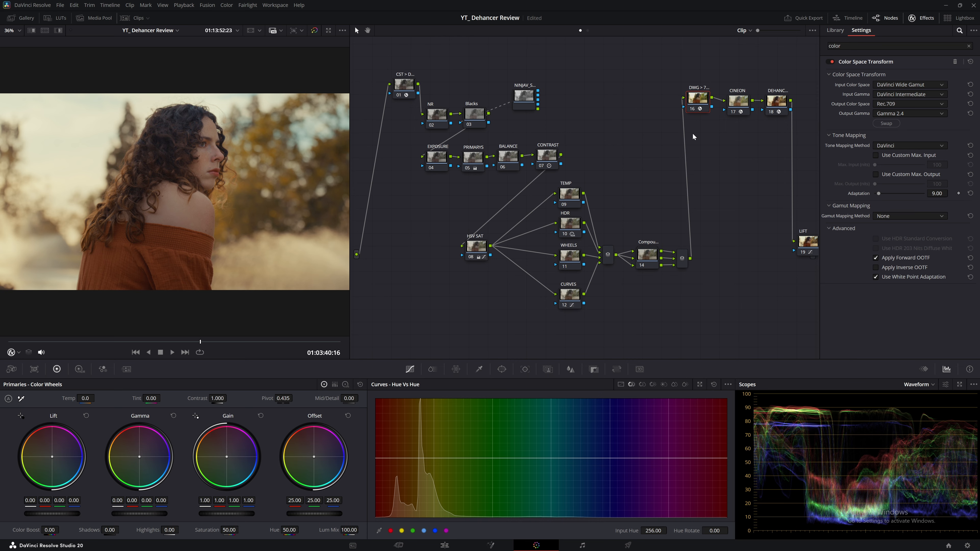
click(736, 102)
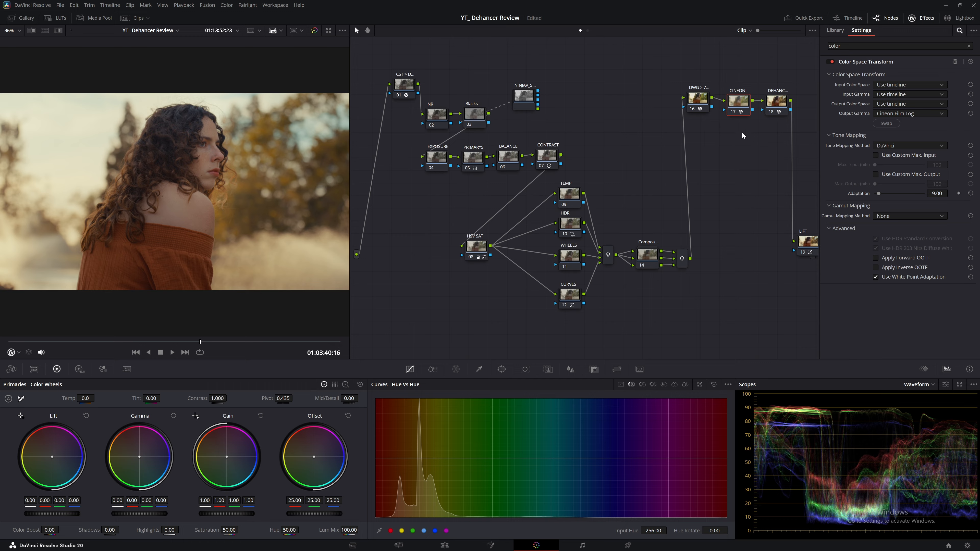
click(773, 102)
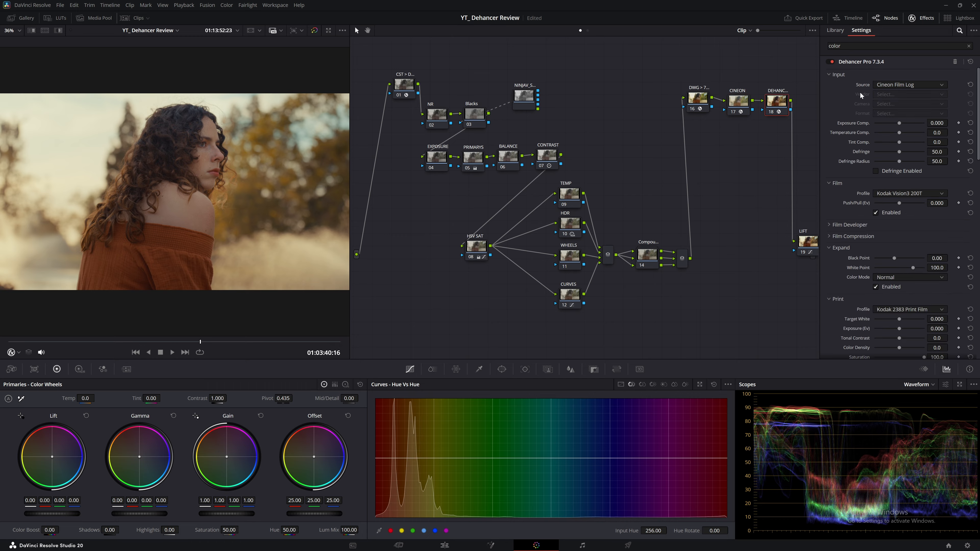
click(893, 86)
click(913, 147)
Step: Disable the Dehancer node, pull it out of the chain, and add a serial node after CINEON
key(ctrl+d)
drag(777, 103, 738, 193)
click(738, 104)
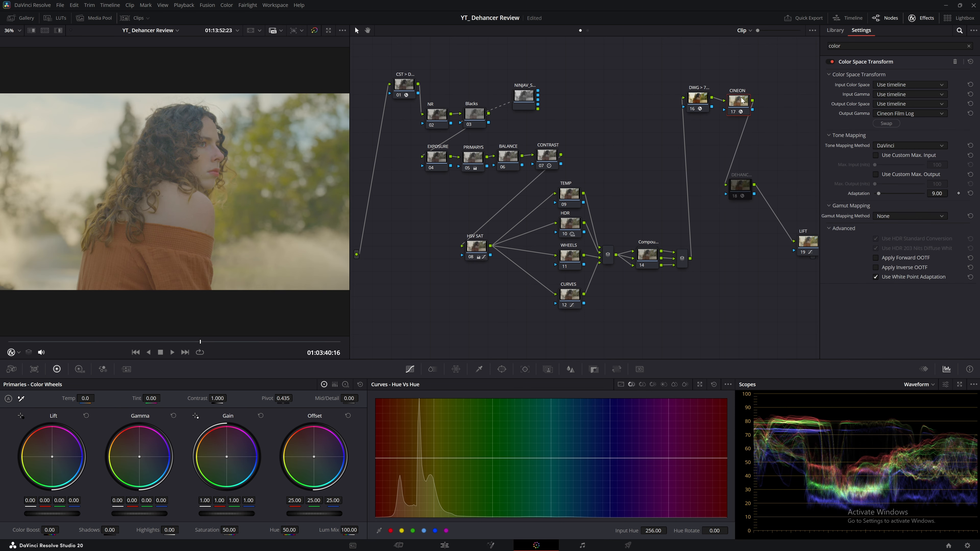
key(ctrl+d)
key(ctrl+d)
key(alt+s)
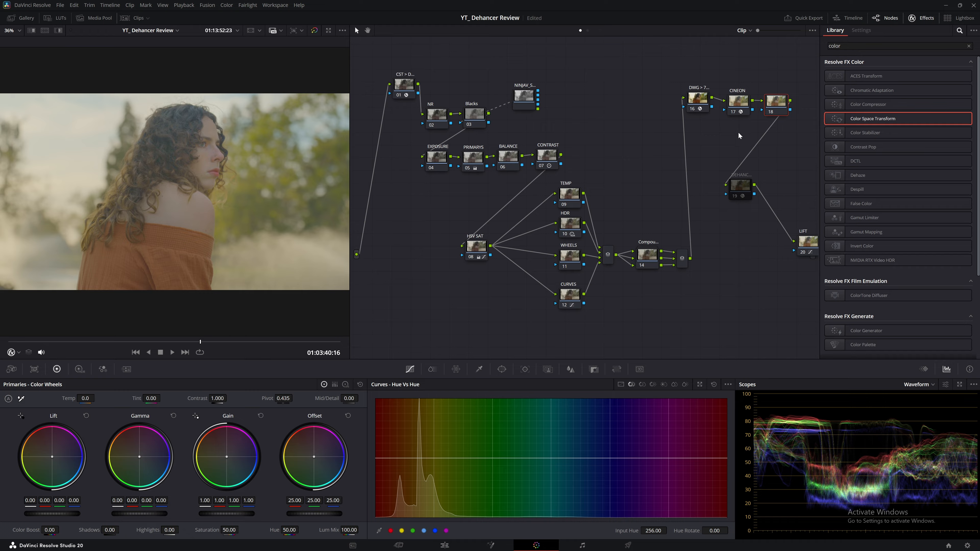
Step: Give new node 18 the Rec709 Kodak 2383 D55 film-look LUT from the Film Looks menu
right_click(769, 108)
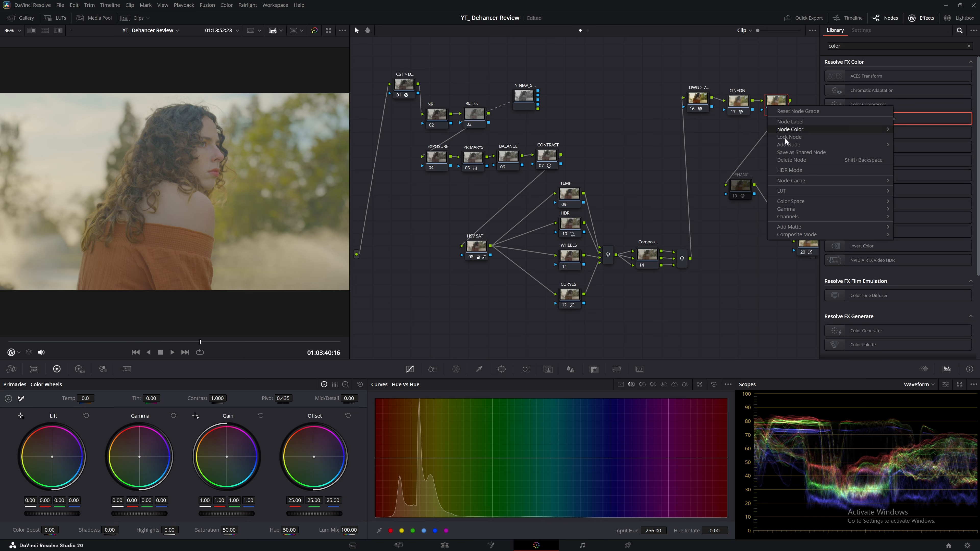
mouse_move(790, 194)
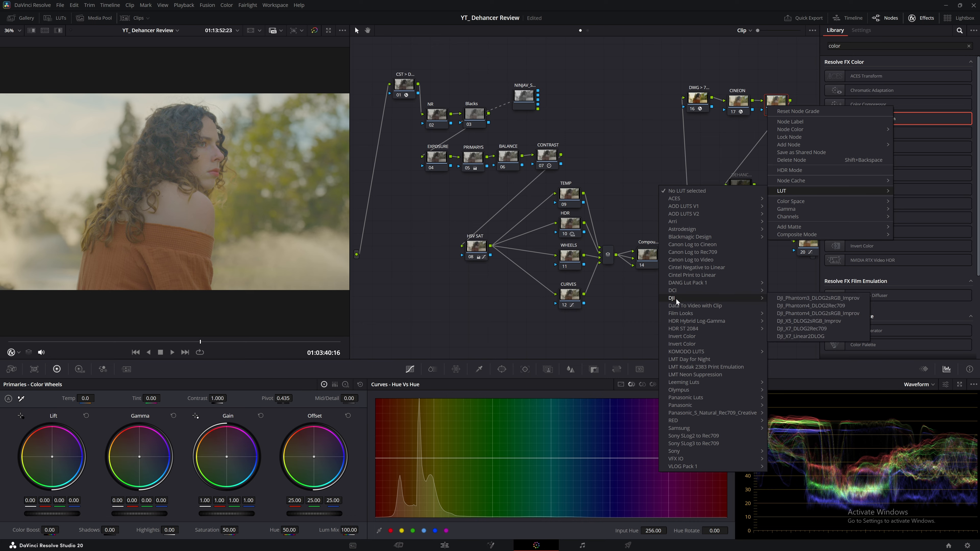
mouse_move(681, 314)
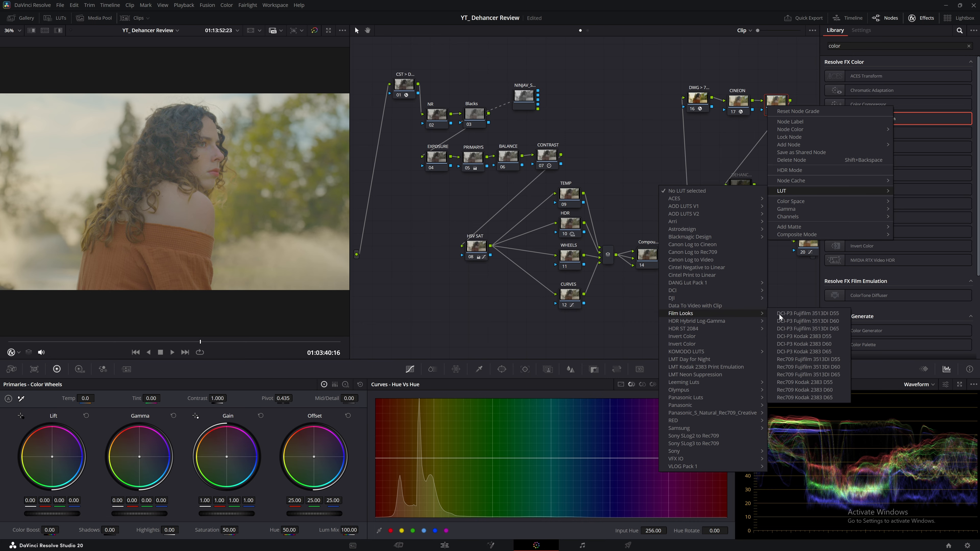
click(803, 382)
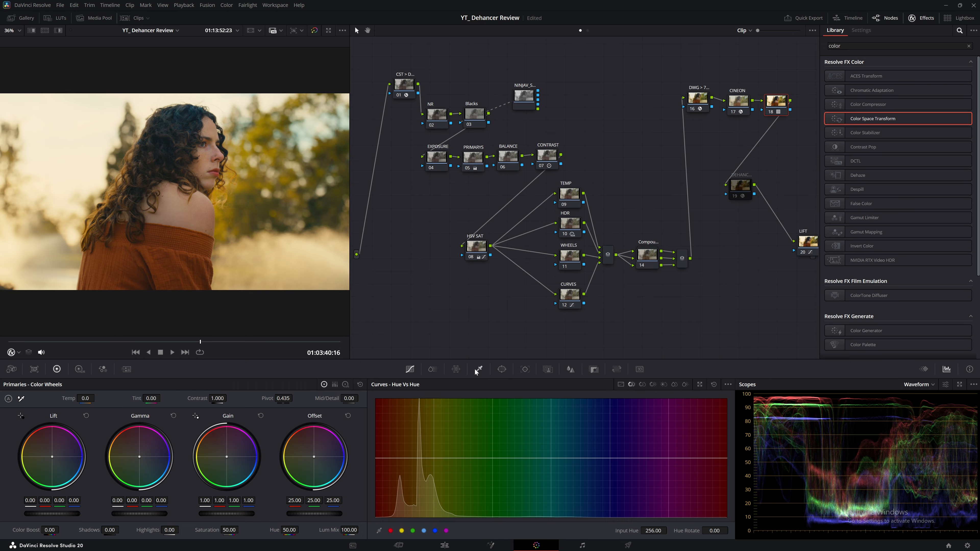
click(570, 369)
Step: Set node 18's Key Output Gain to 0.700
click(593, 369)
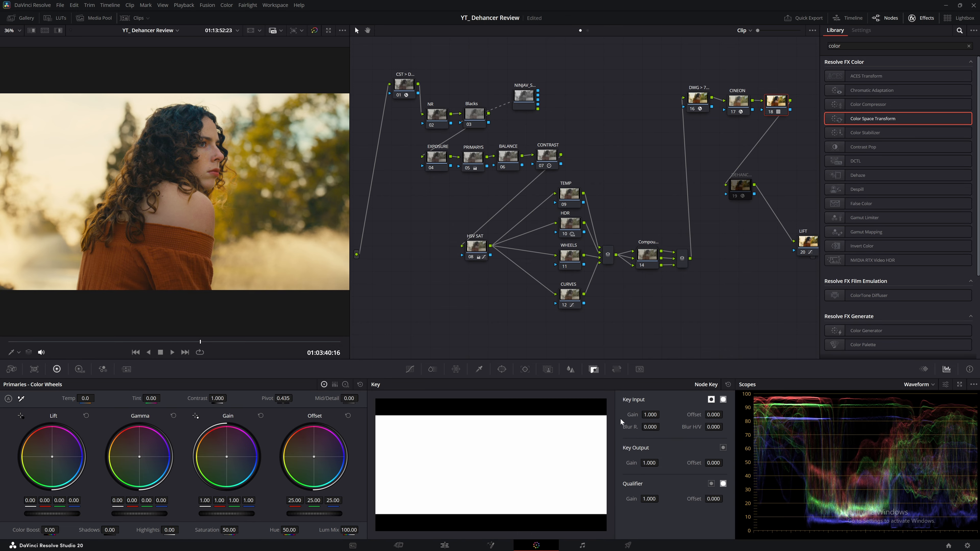
drag(660, 463, 650, 463)
double_click(650, 463)
key(BackSpace)
text(.6)
key(Return)
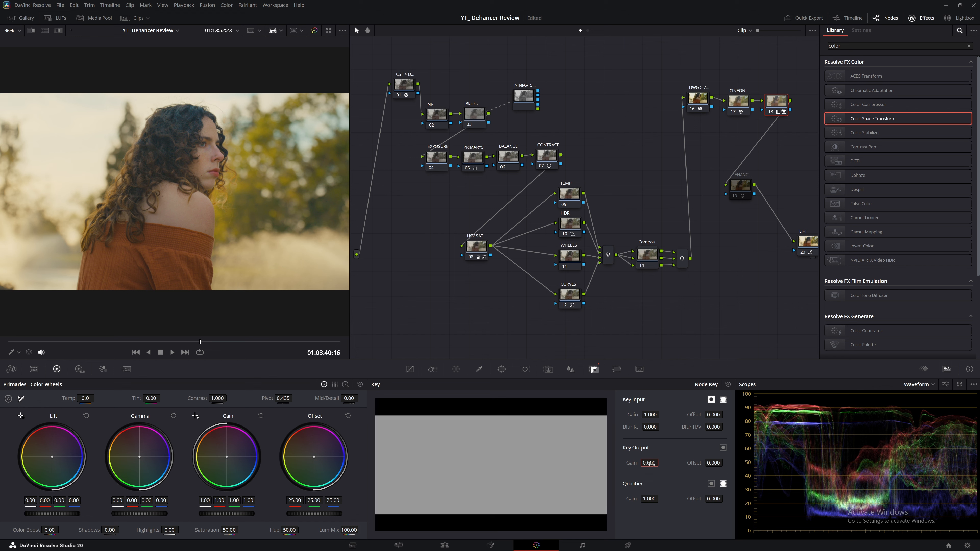
text(.7)
key(Return)
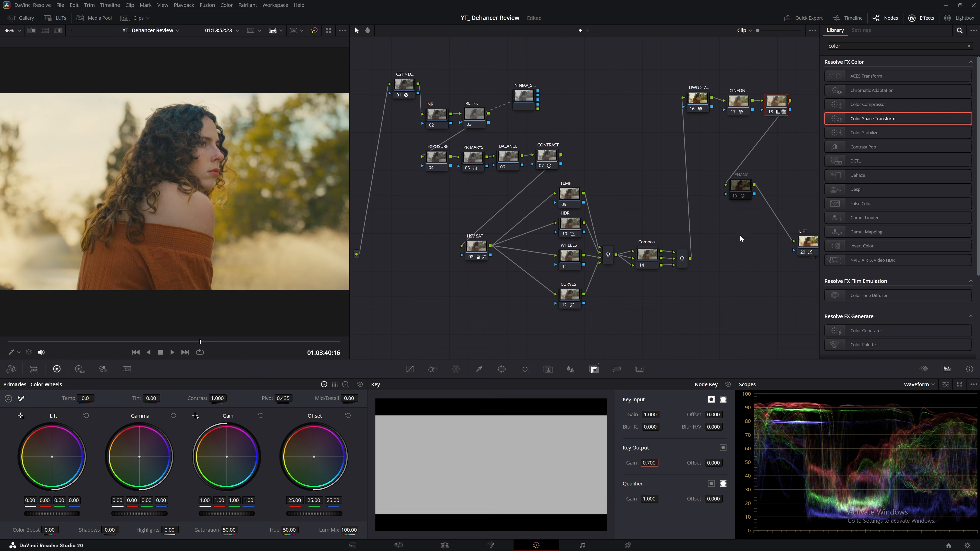
Step: Compare the CINEON, DWG-to-Rec.709, node 18 and Dehancer Pro node settings
click(742, 112)
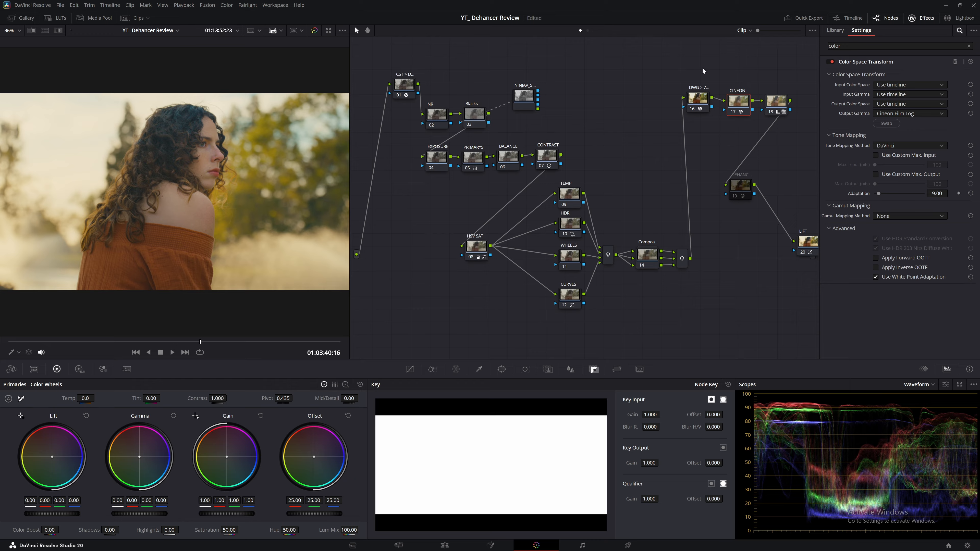
click(774, 106)
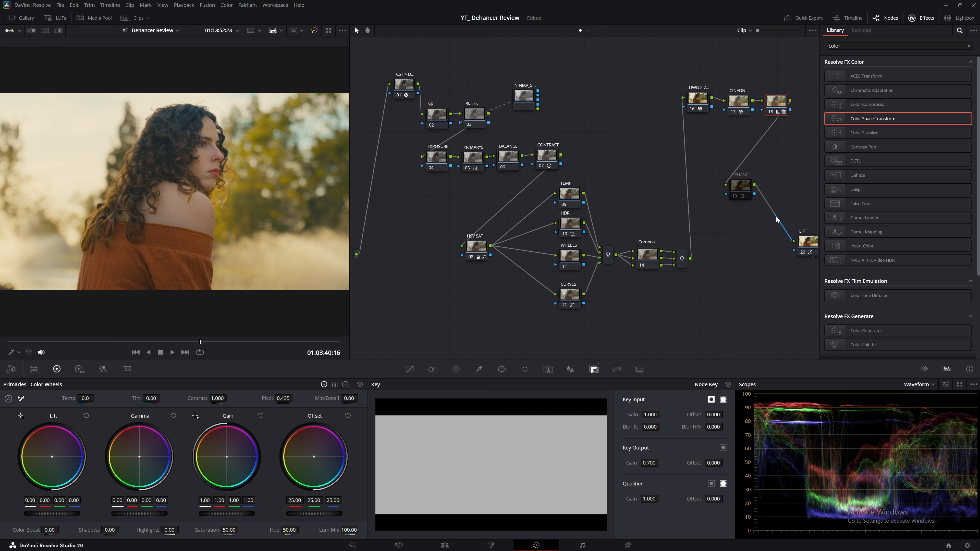
click(741, 108)
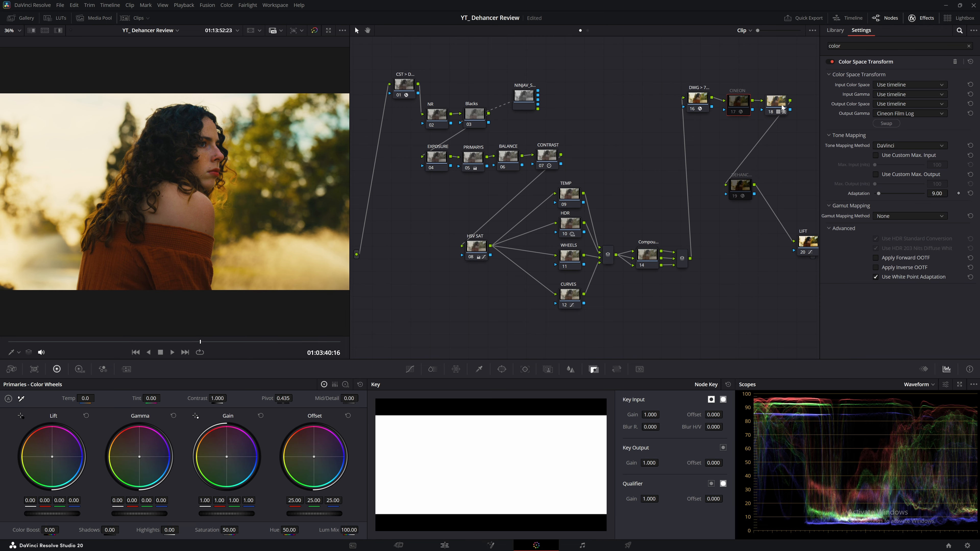
click(699, 111)
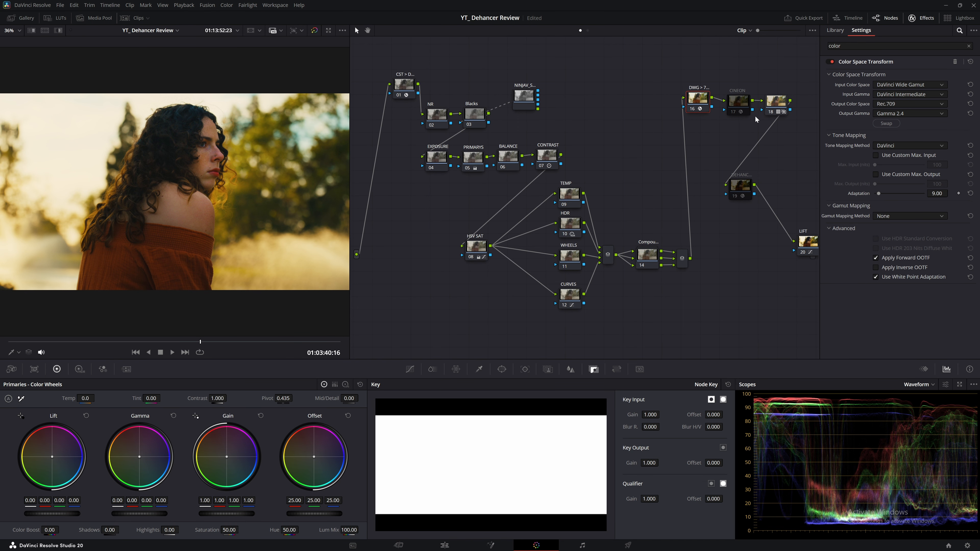
click(776, 103)
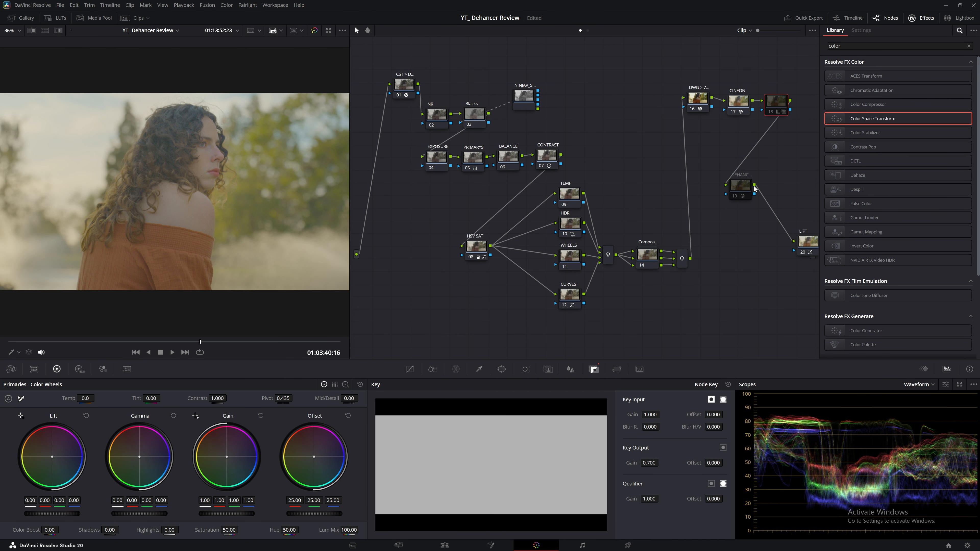
click(739, 189)
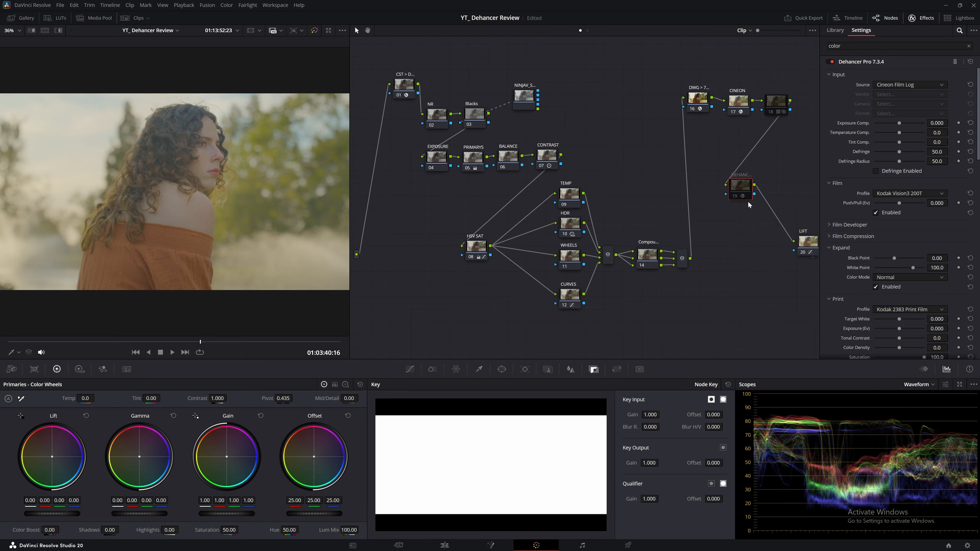
click(779, 106)
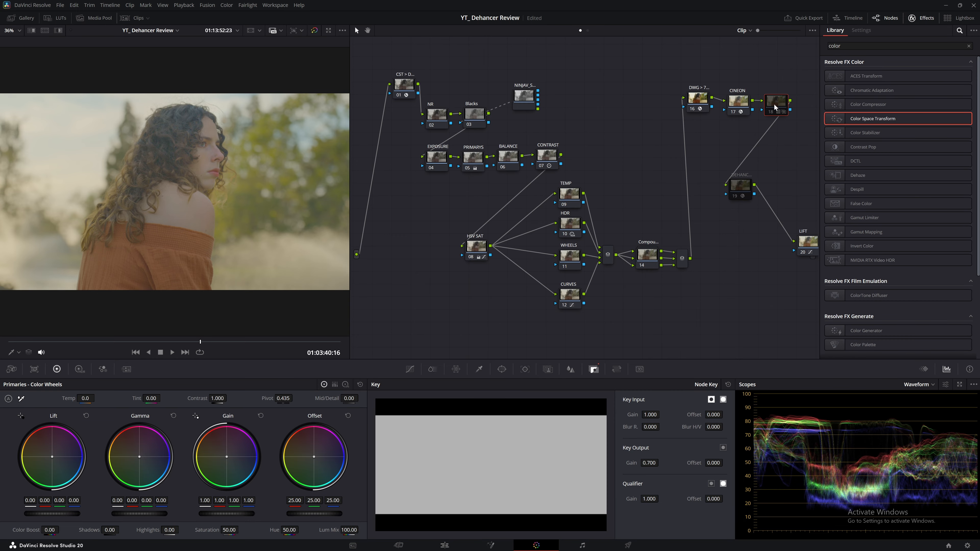
click(741, 185)
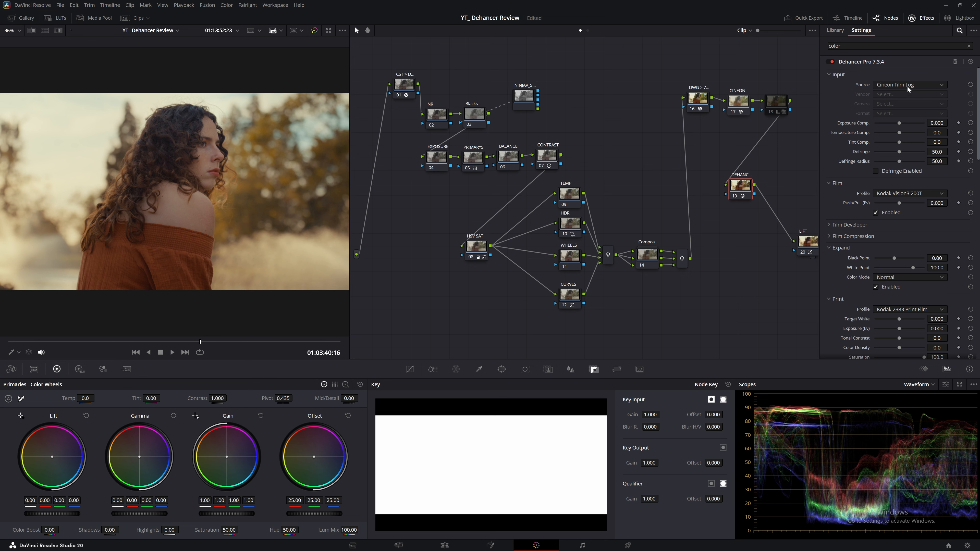
Step: Apply the DEHANCER + CST album still's grade to the clip
click(22, 18)
click(38, 54)
right_click(115, 58)
click(131, 82)
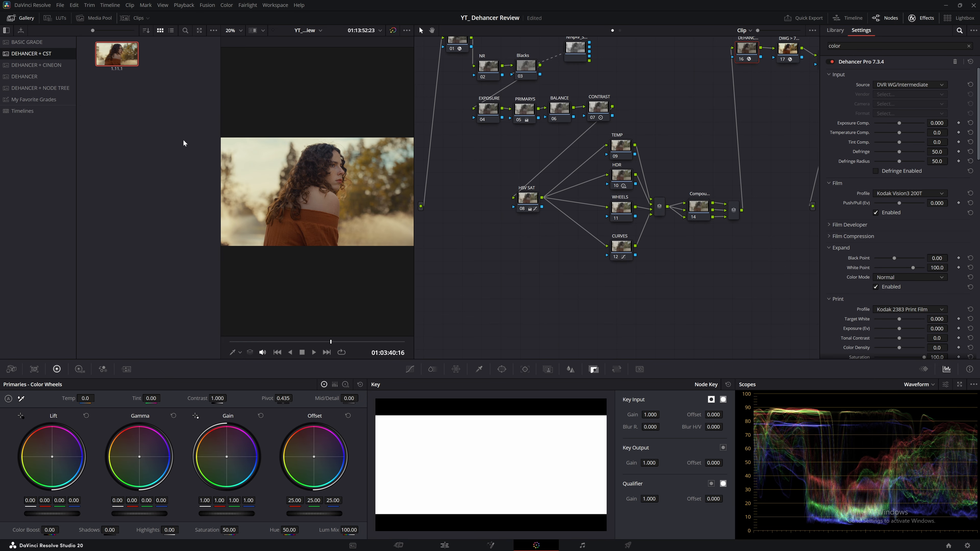
scroll(652, 261, up, 2)
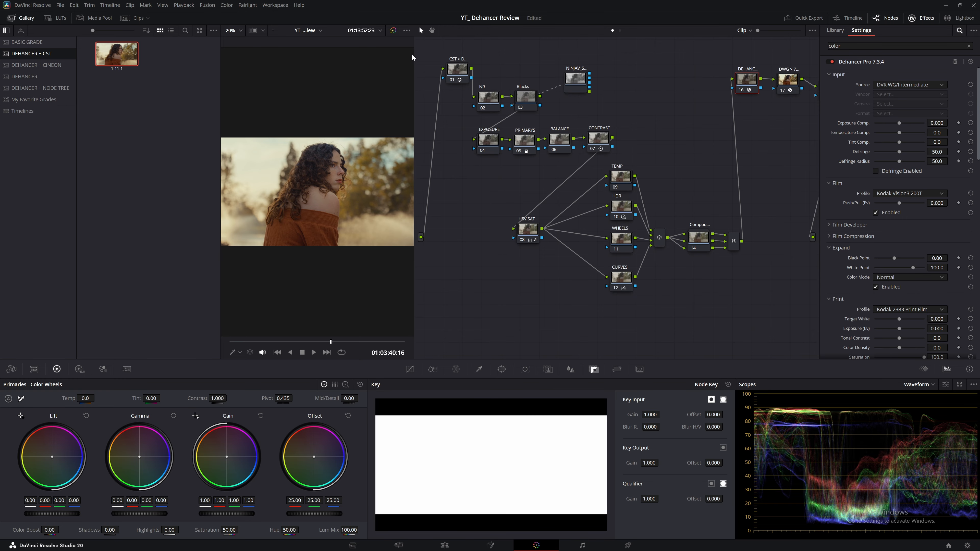
Step: Close the gallery, narrow the viewer to widen the node graph, and reopen the gallery
click(12, 18)
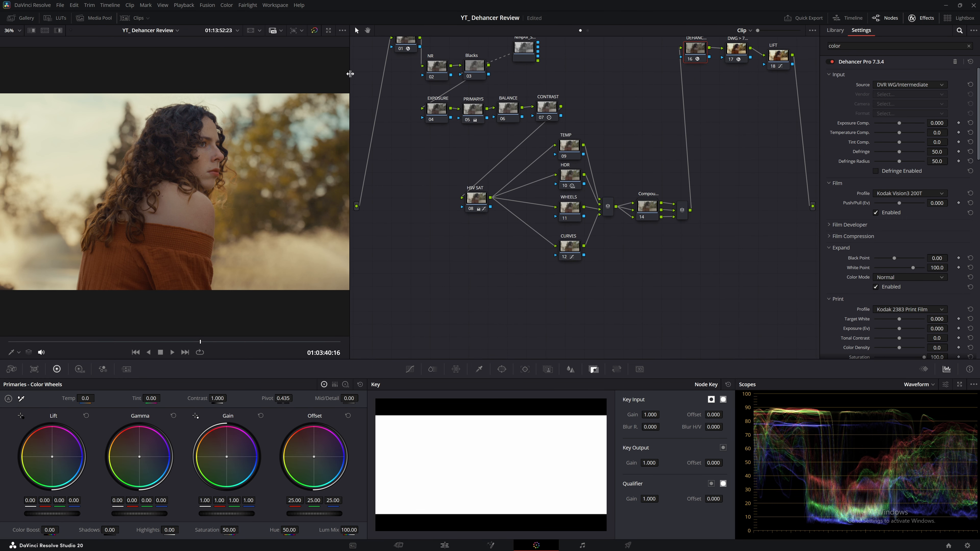
drag(349, 73, 328, 73)
scroll(408, 111, up, 3)
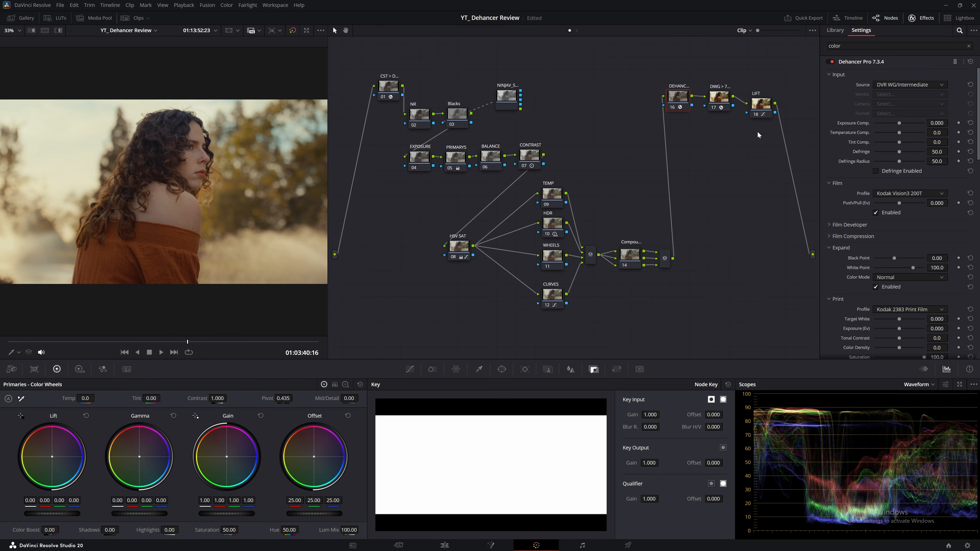
click(11, 18)
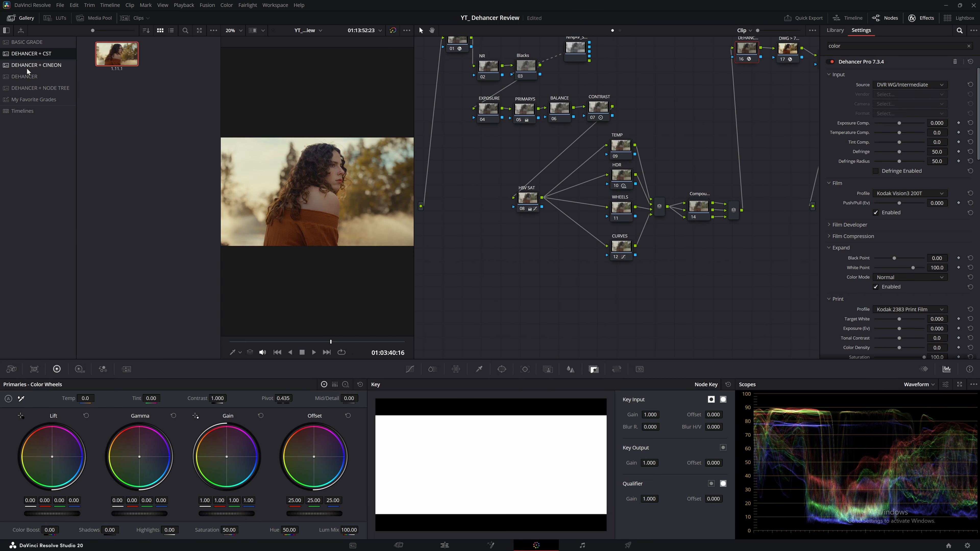
Step: Apply the DEHANCER + NODE TREE album still's grade to the clip
click(33, 91)
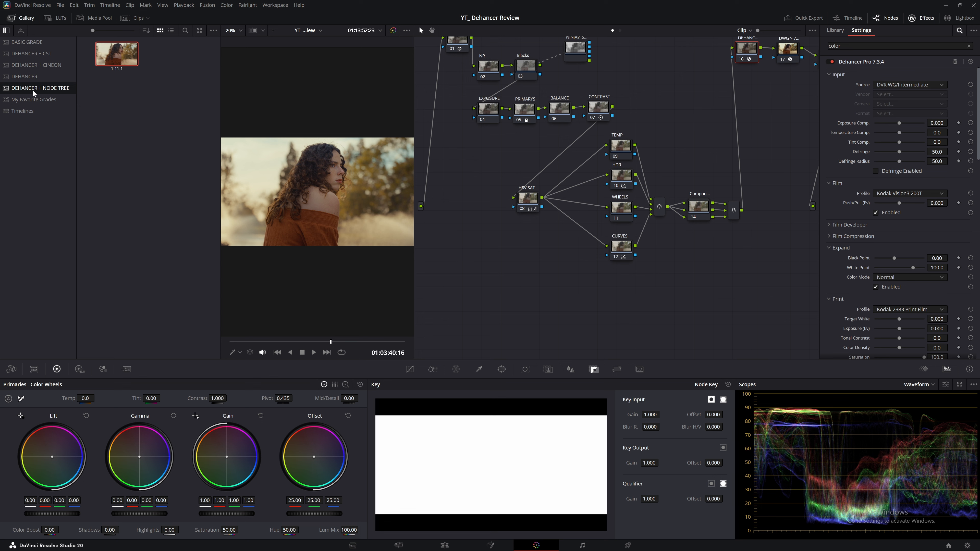
right_click(36, 89)
click(51, 90)
right_click(101, 57)
click(123, 79)
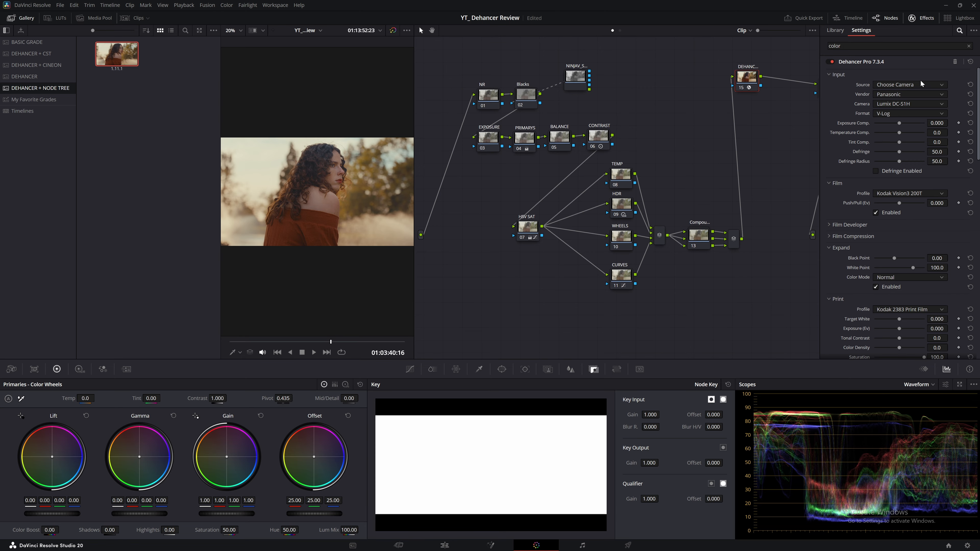
Step: Keep Panasonic as Dehancer's camera vendor and toggle the Dehancer node off and on to compare
click(903, 92)
click(903, 92)
drag(509, 69, 664, 228)
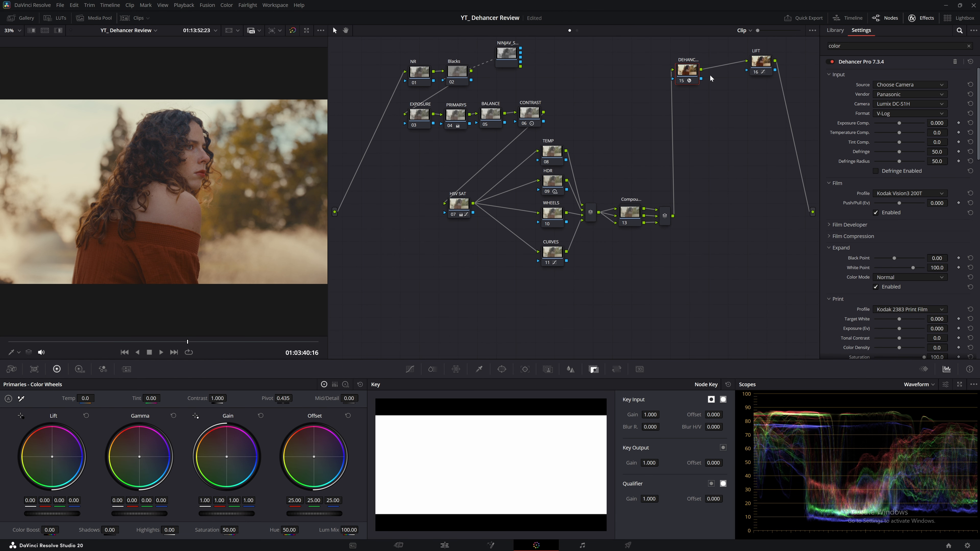
key(ctrl+d)
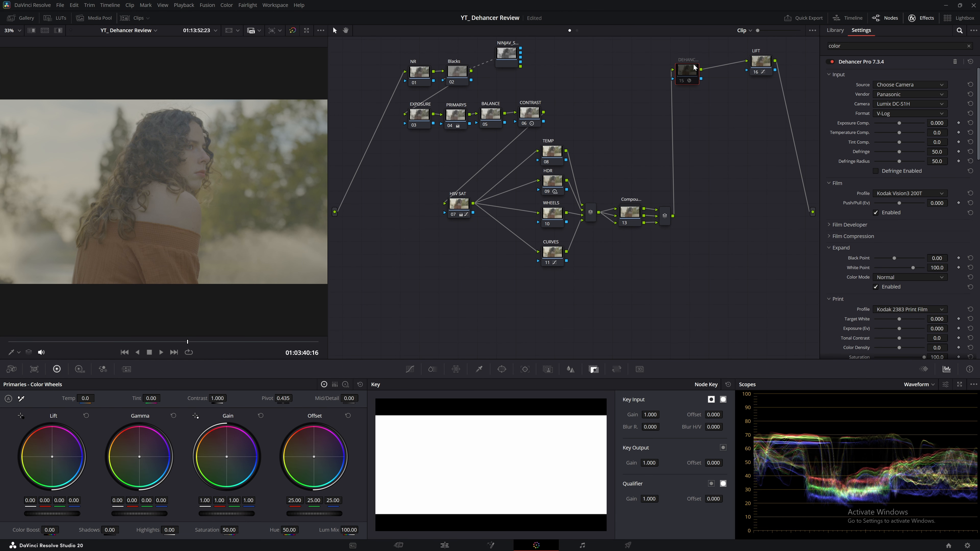
key(ctrl+d)
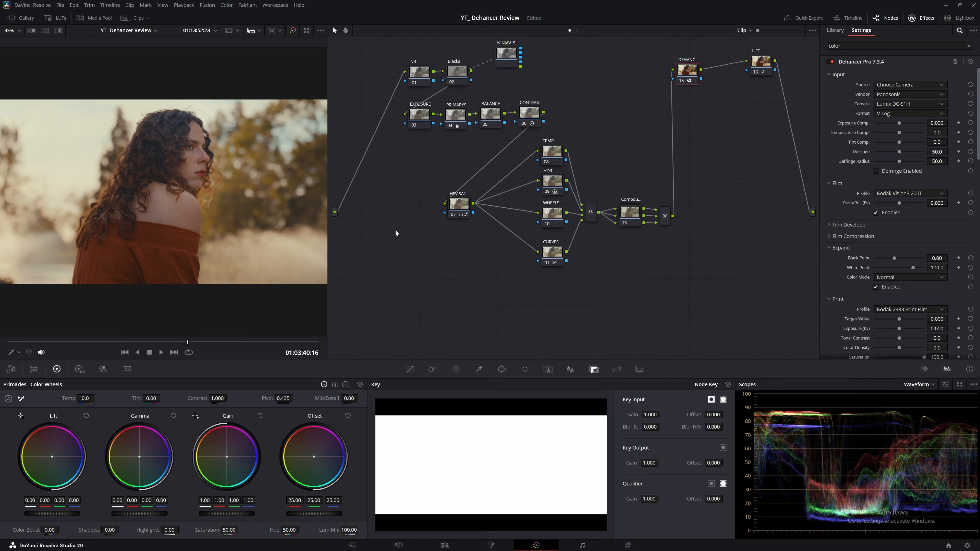
key(ctrl+d)
key(ctrl+d)
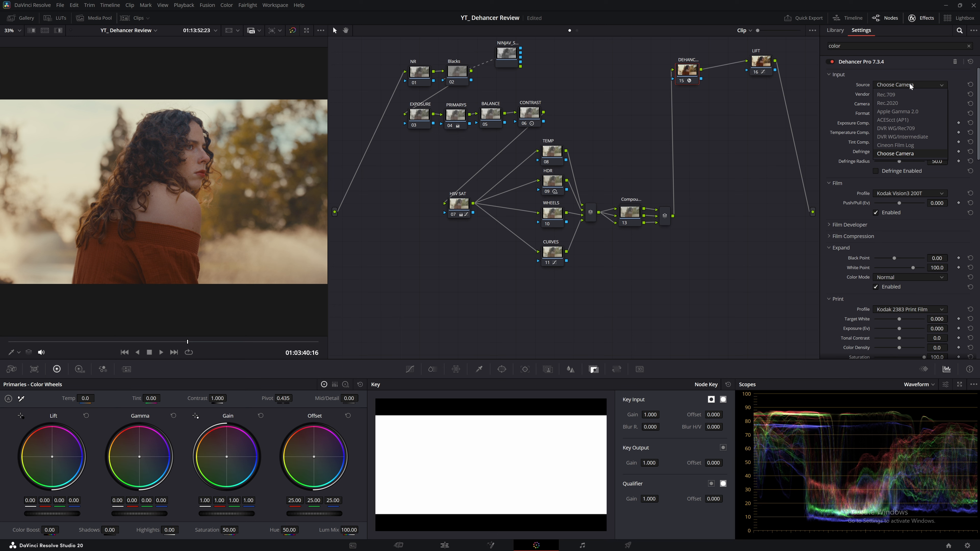
Step: Try Sony as vendor with S-Log3 S-Gamut3 format and the Alpha 7 IV camera
click(904, 95)
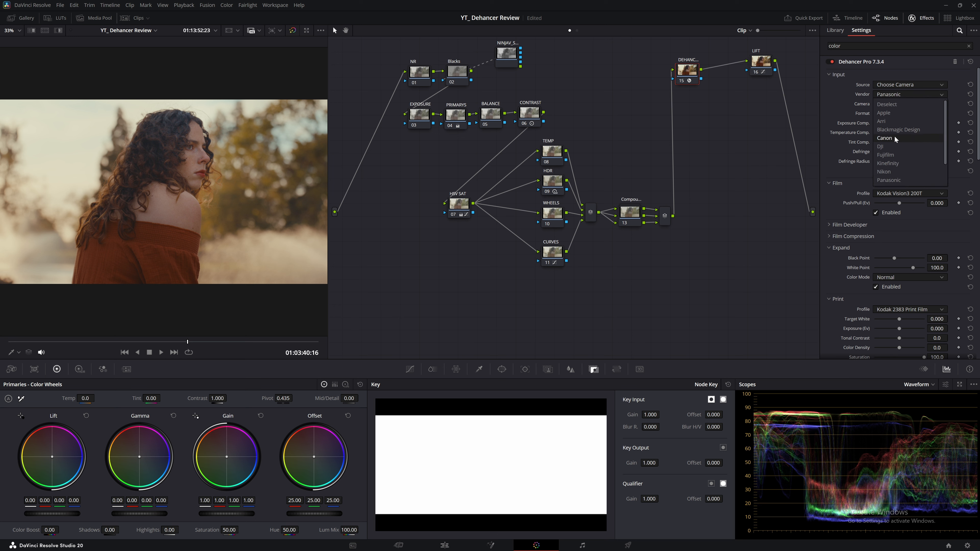
scroll(897, 162, down, 3)
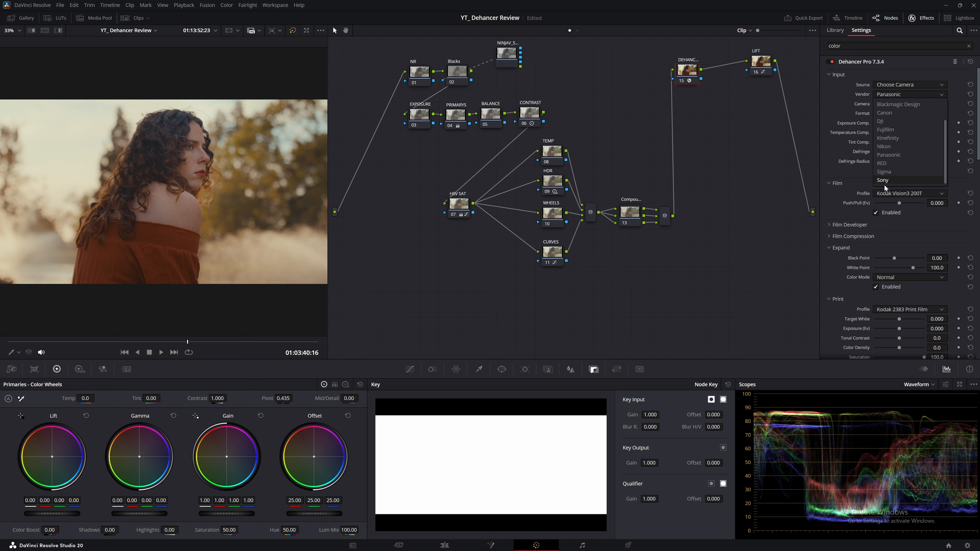
click(885, 180)
click(895, 112)
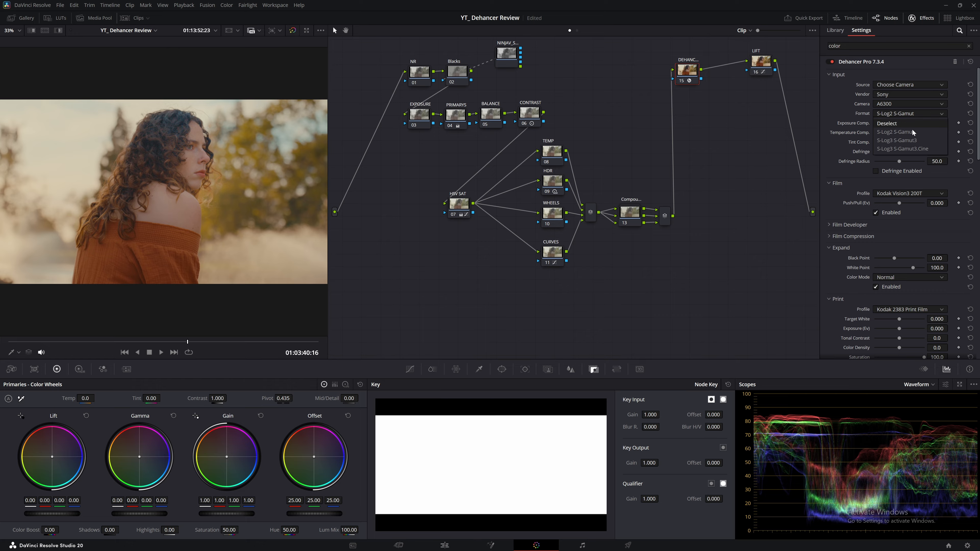
click(905, 140)
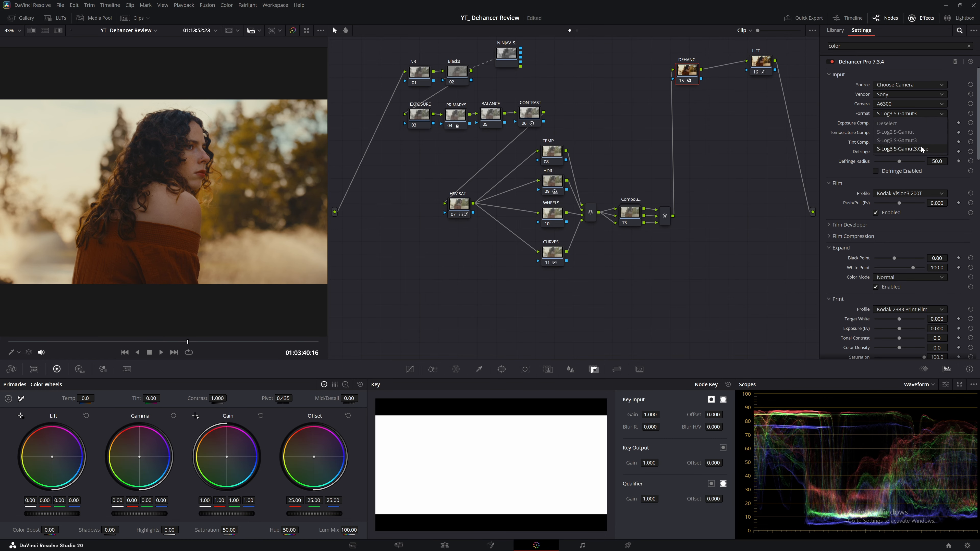
click(907, 102)
scroll(905, 171, down, 10)
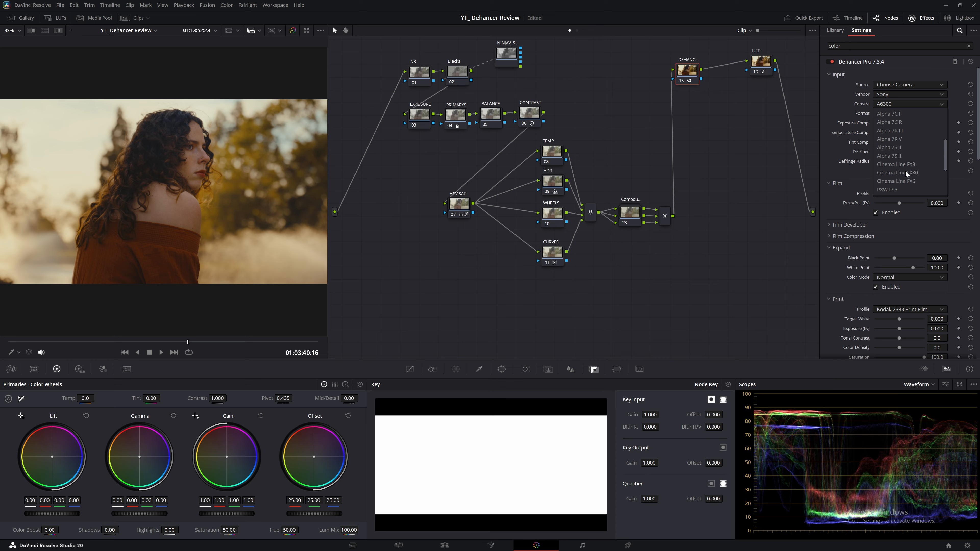
scroll(901, 180, up, 10)
scroll(893, 150, down, 1)
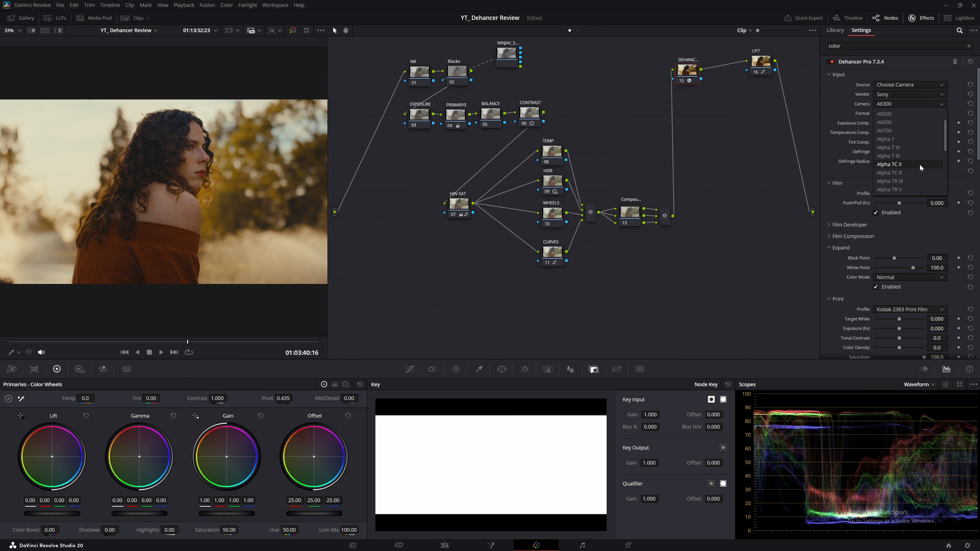
click(910, 156)
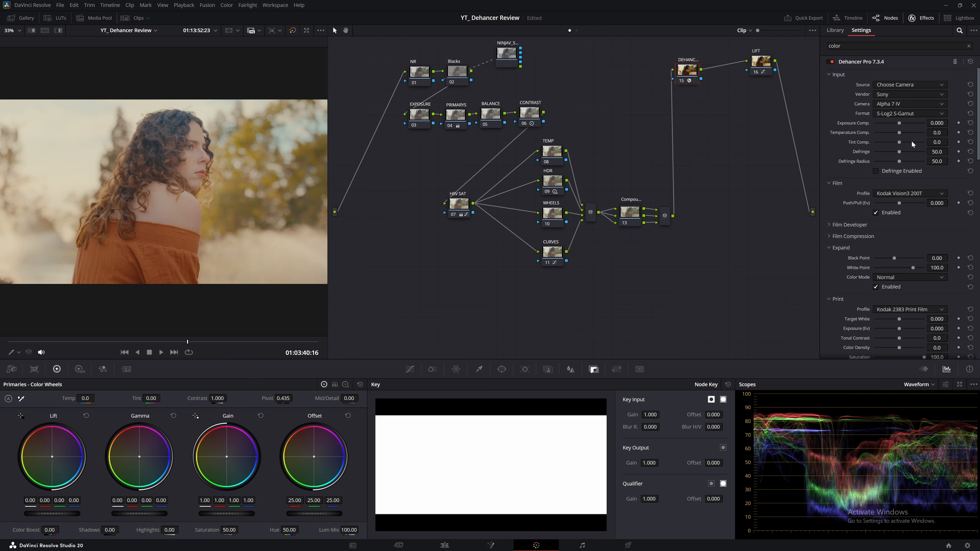
Step: Switch the camera to Alpha 7S III, then change the vendor to Blackmagic Design
click(900, 105)
click(900, 104)
click(901, 103)
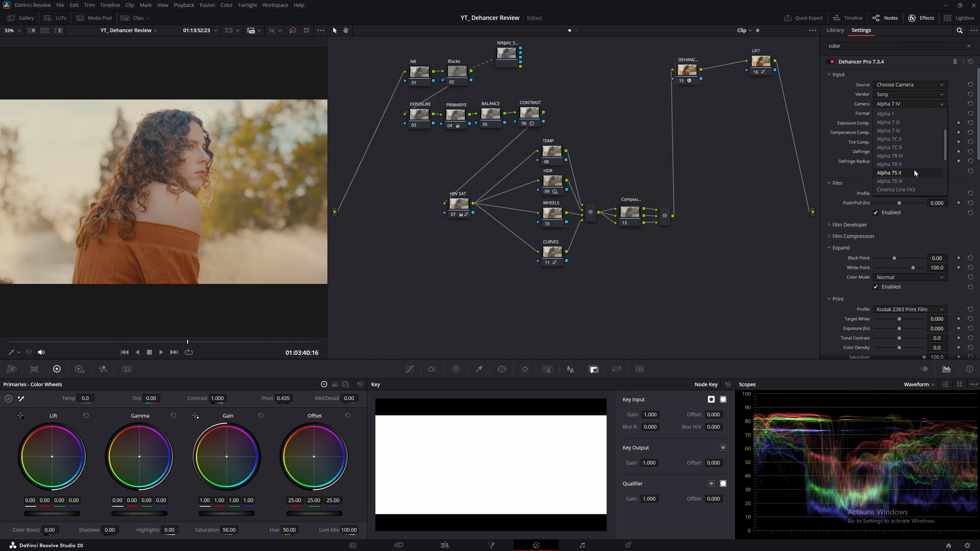
click(911, 179)
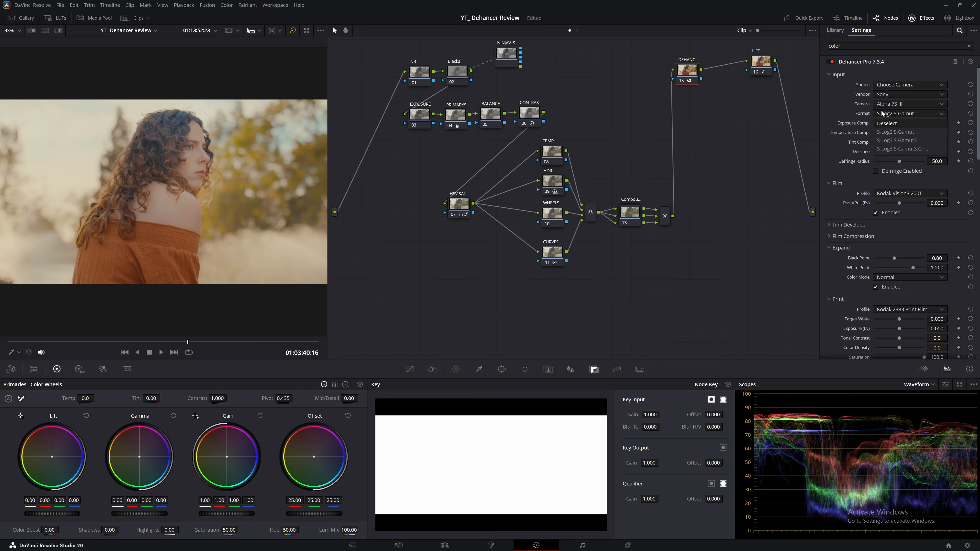
click(915, 105)
click(890, 94)
click(890, 94)
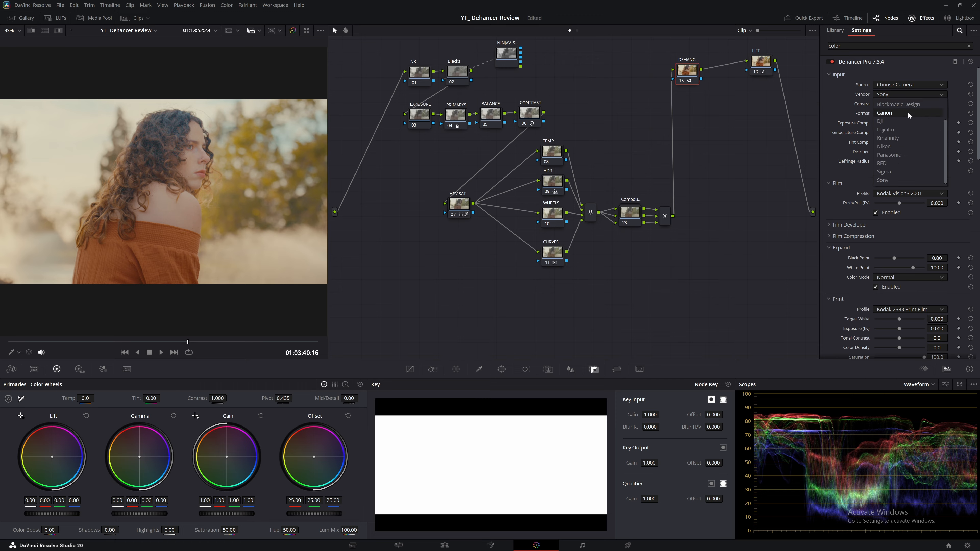
click(904, 105)
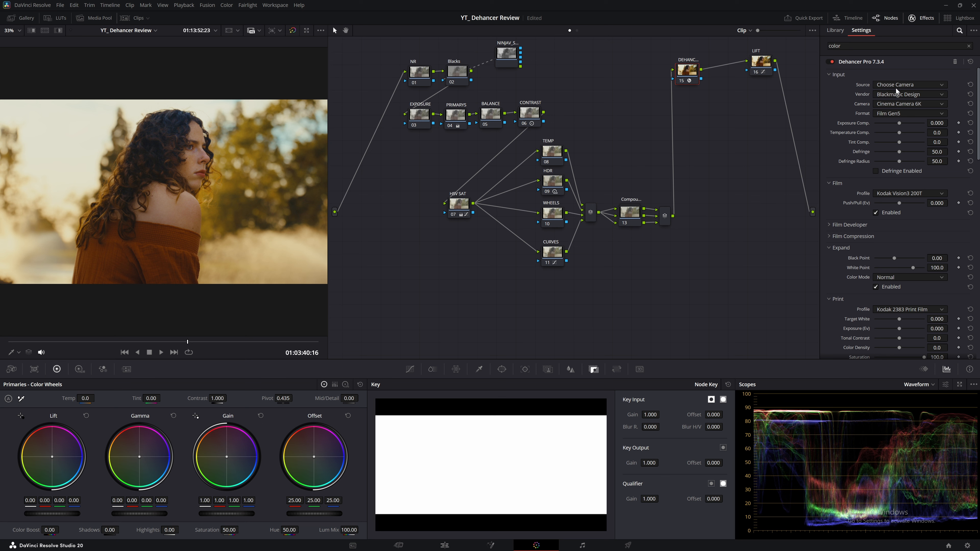
Step: Set the vendor to Panasonic and the camera to Lumix DC-S1H in V-Log
click(898, 94)
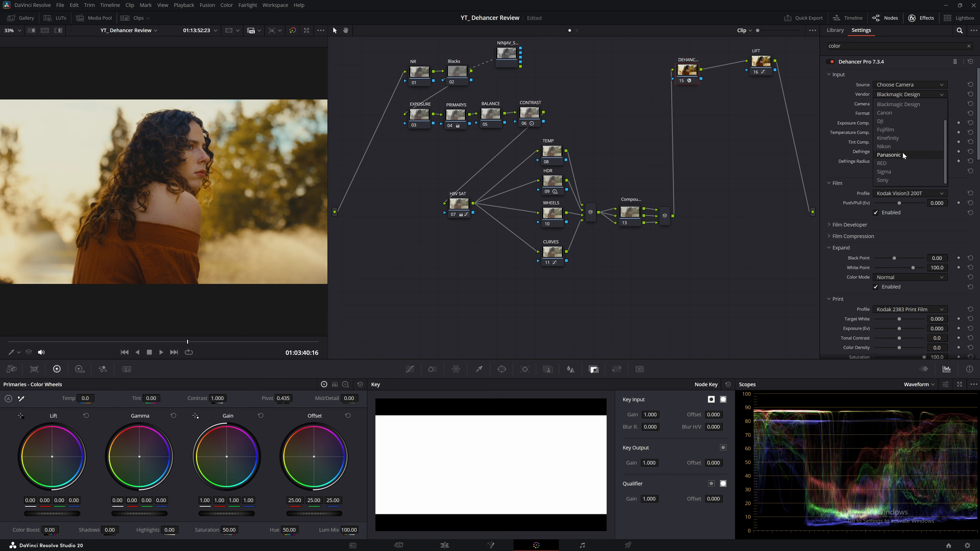
click(902, 155)
click(909, 104)
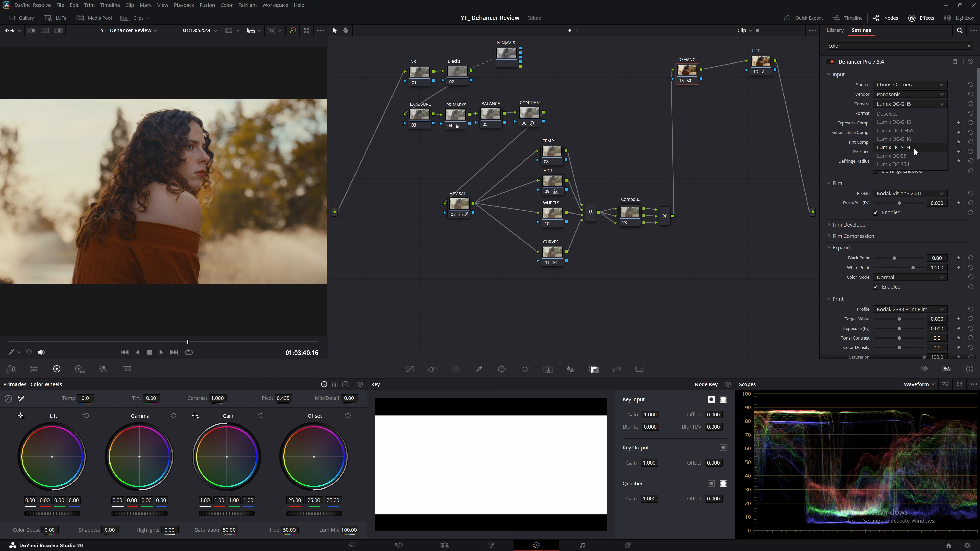
click(913, 148)
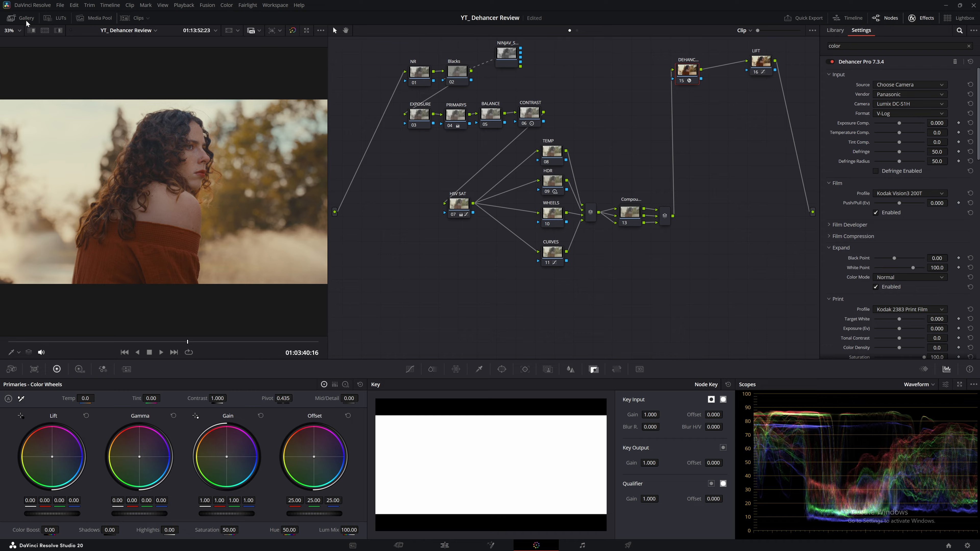
click(12, 18)
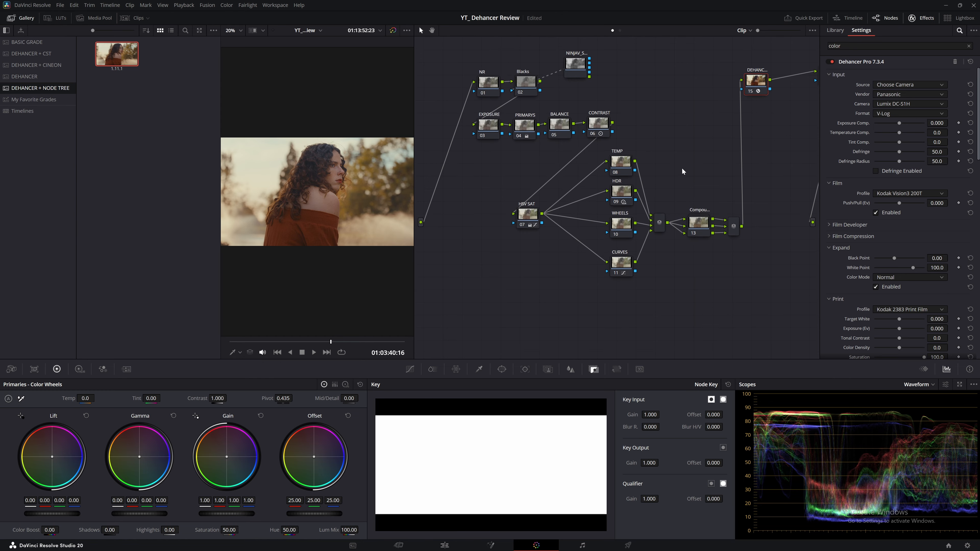
Step: Apply the DEHANCER + CST grade, then the DEHANCER + NODE TREE grade, to the clip
click(41, 54)
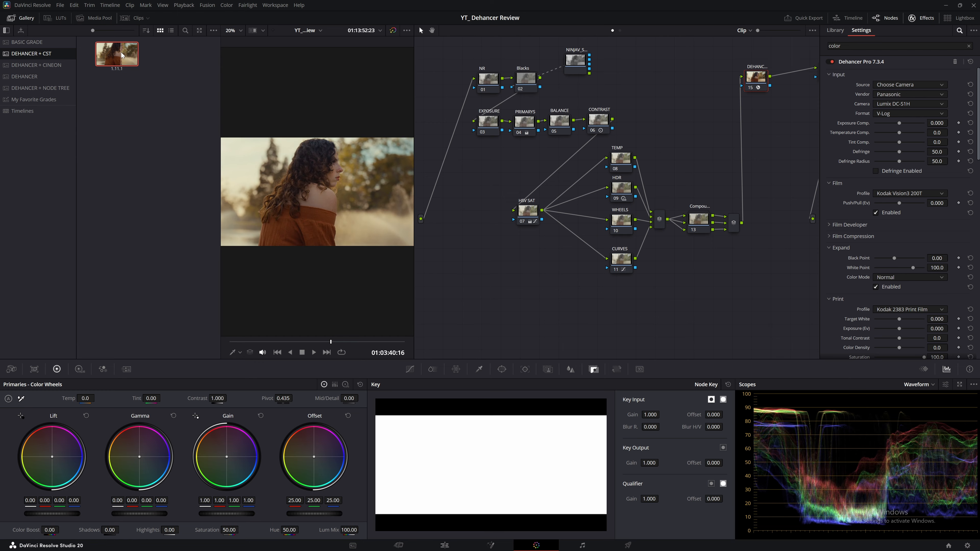
right_click(107, 57)
click(119, 81)
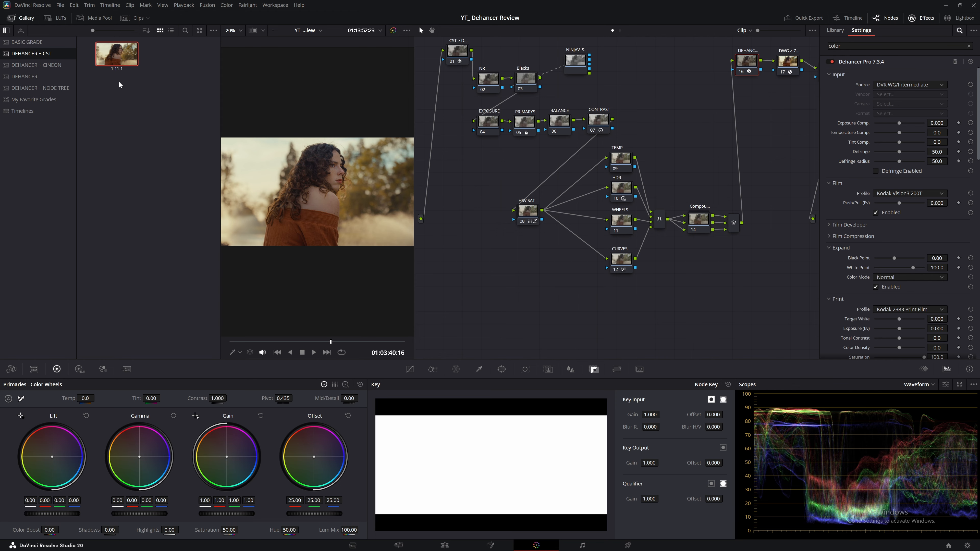
right_click(117, 62)
click(79, 100)
click(50, 90)
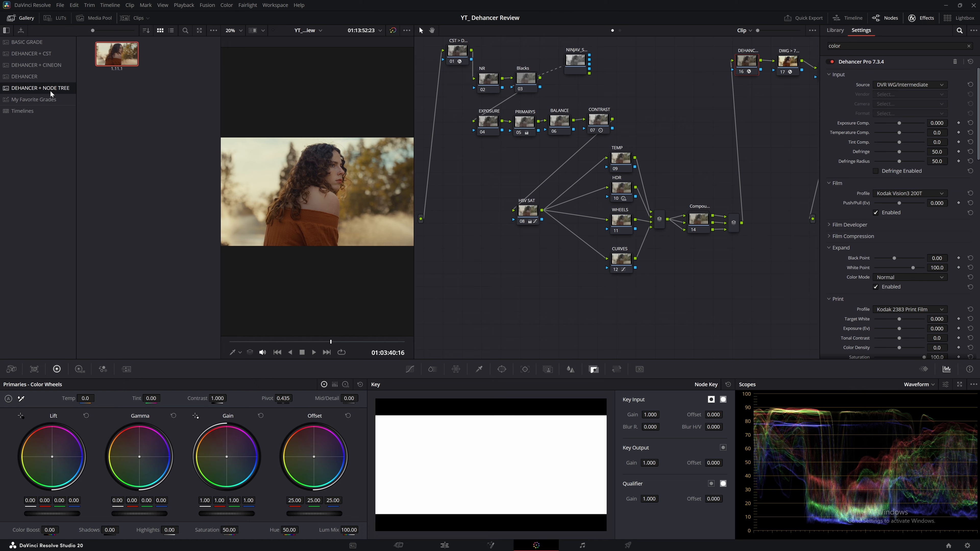
right_click(106, 59)
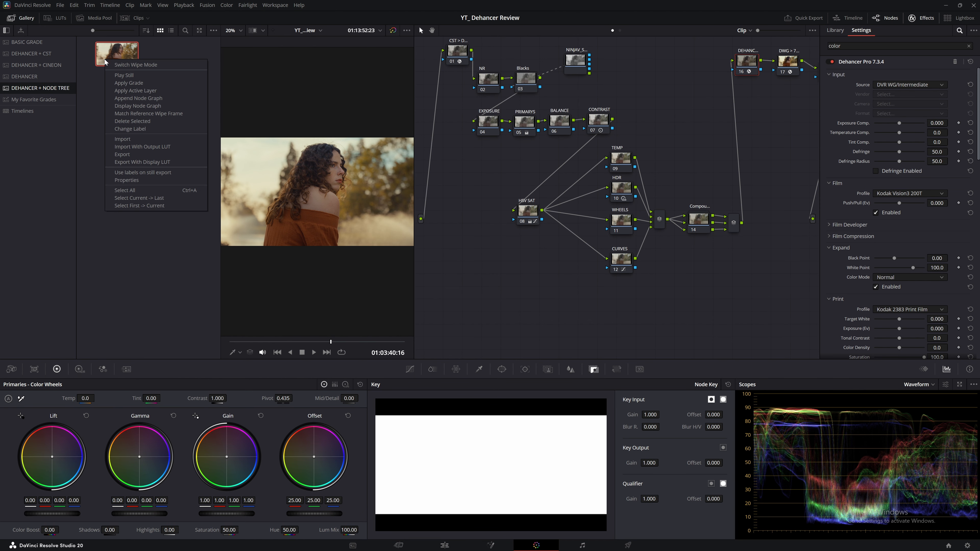
click(114, 82)
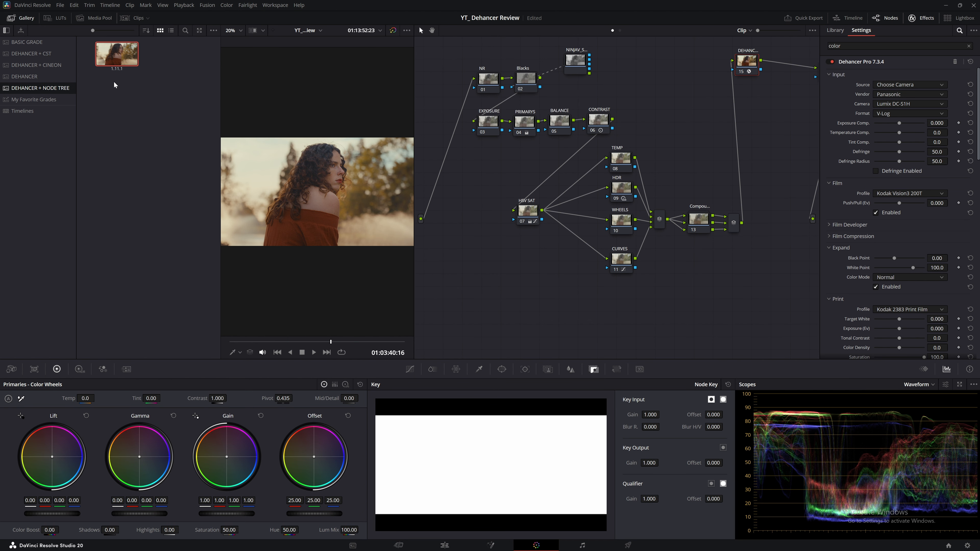
Step: Reapply the CST grade, check the CONTRAST node, then reapply the node-tree grade
click(37, 56)
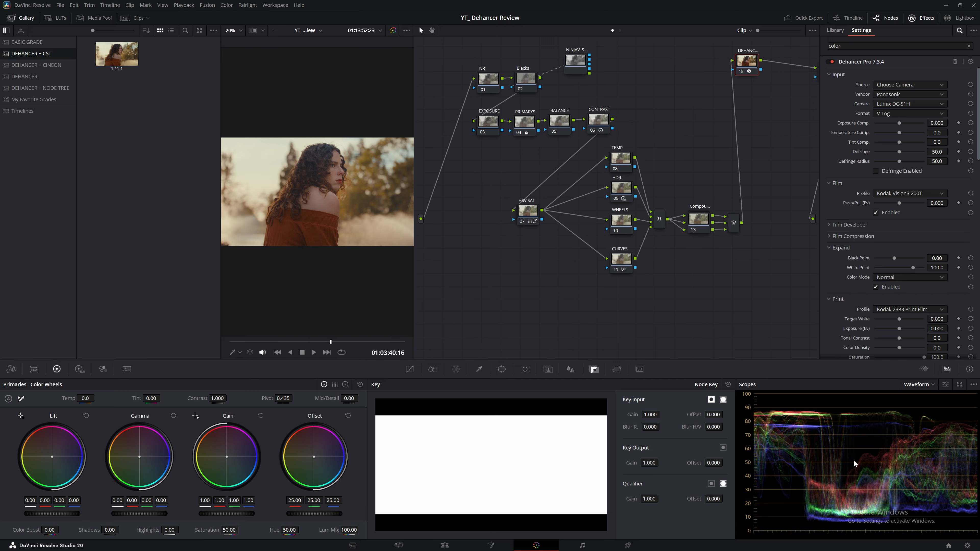
right_click(119, 67)
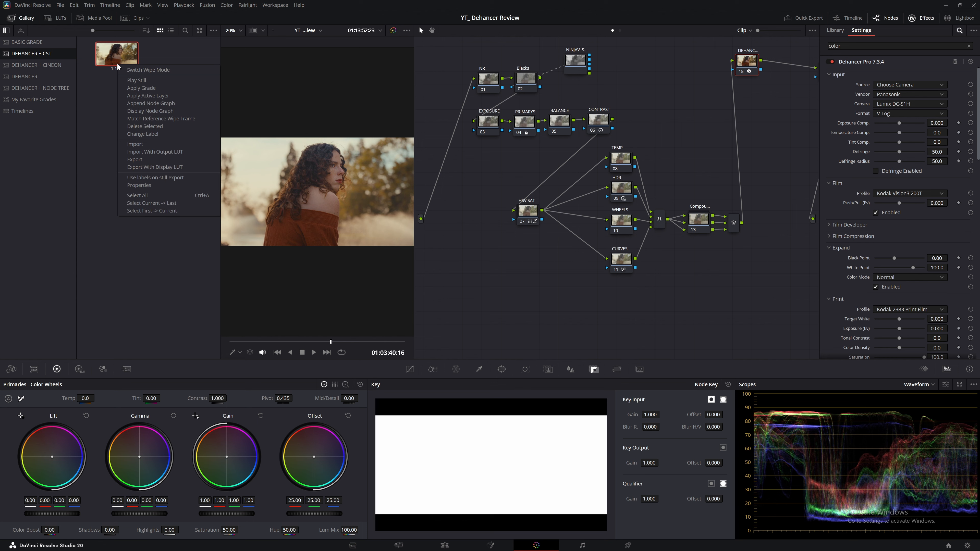
click(141, 88)
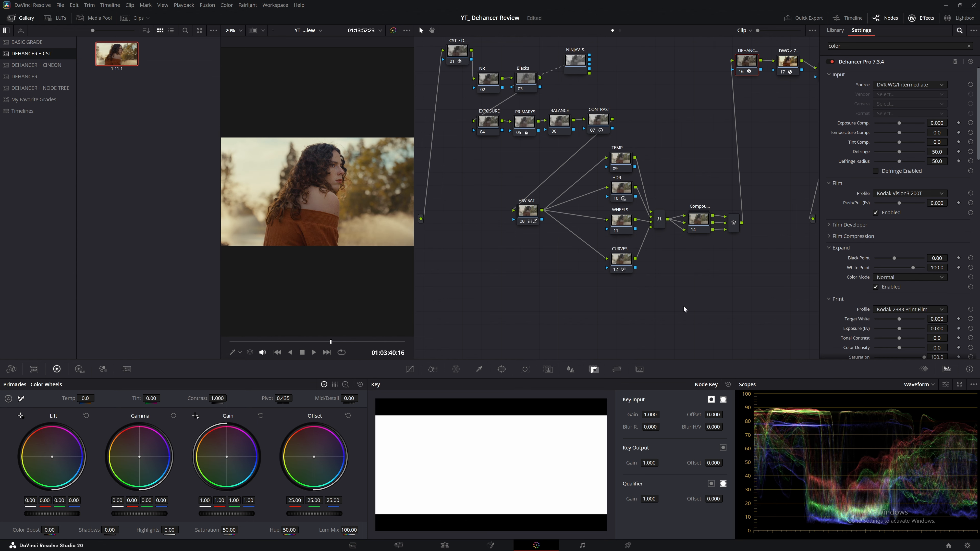
click(596, 125)
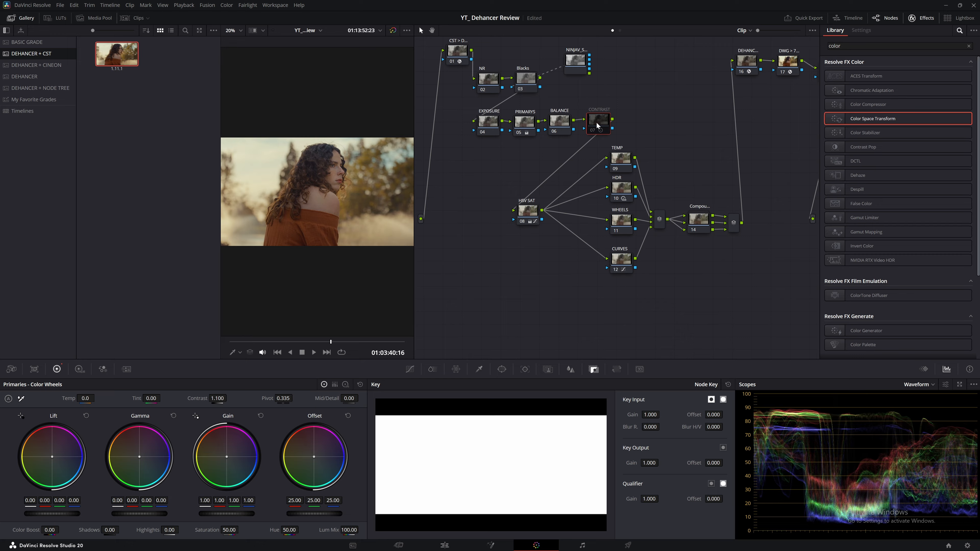
click(59, 92)
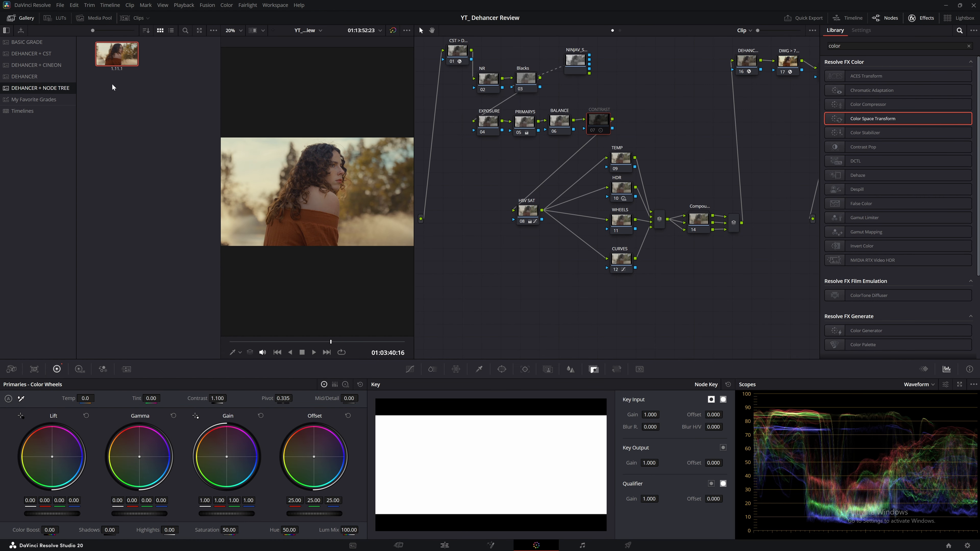
right_click(97, 71)
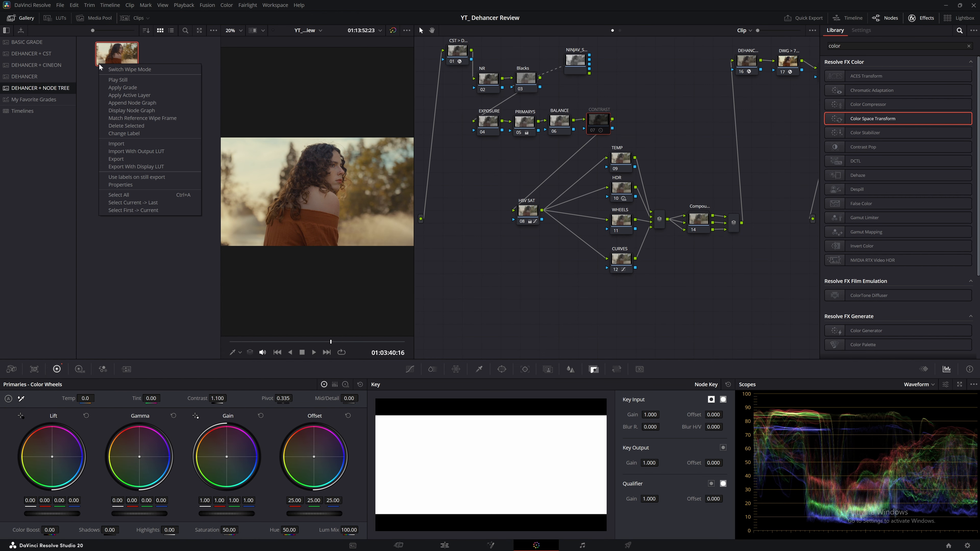
click(116, 89)
click(599, 126)
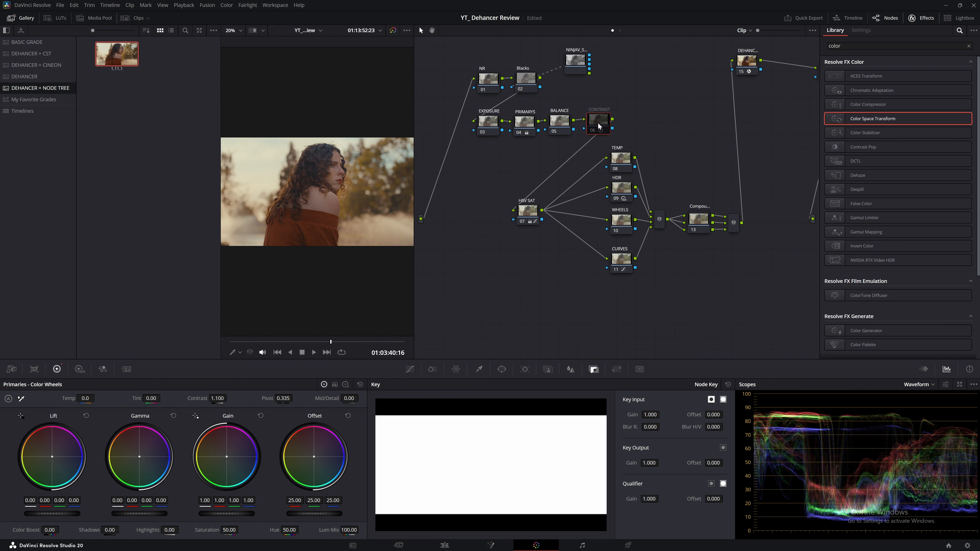
Step: Inspect the Dehancer and HDR nodes, then pick the DEHANCER album's still
click(746, 61)
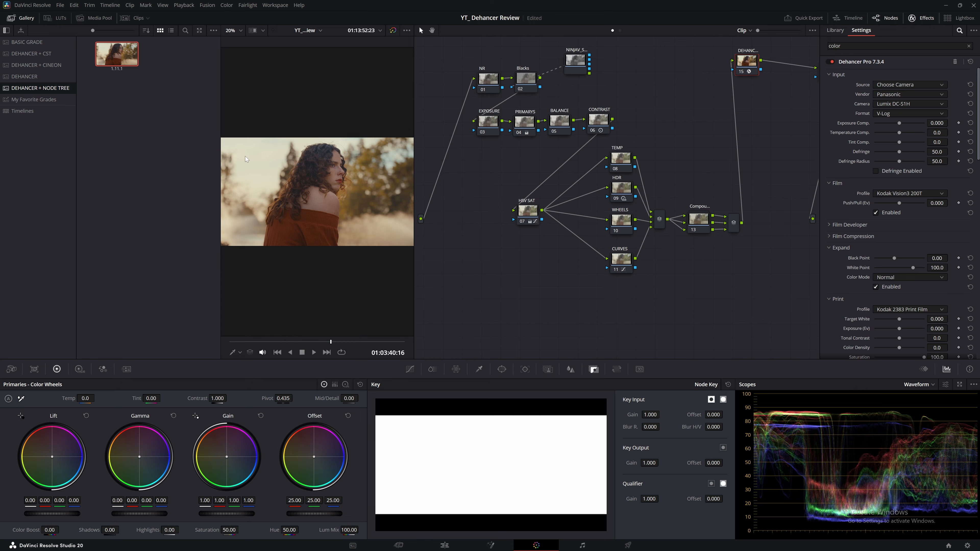
click(195, 158)
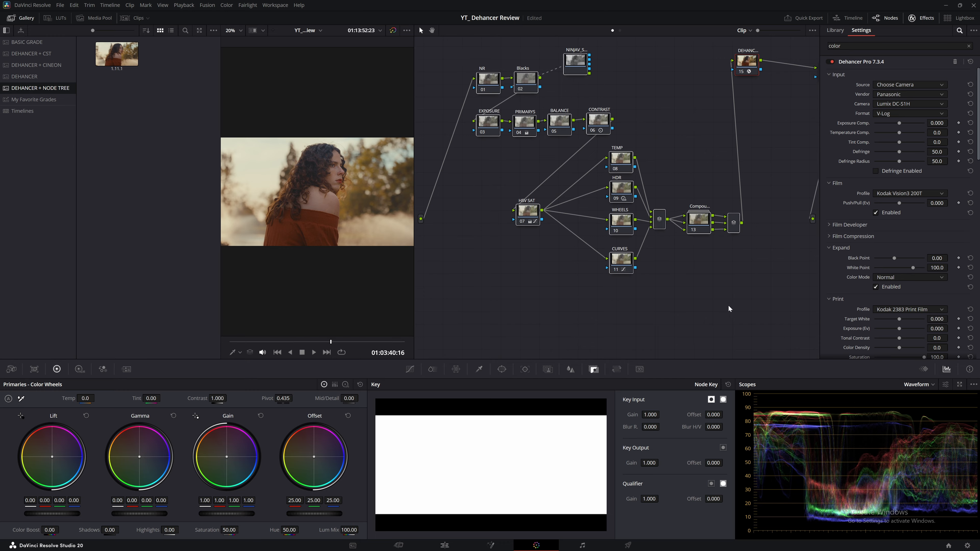
click(624, 191)
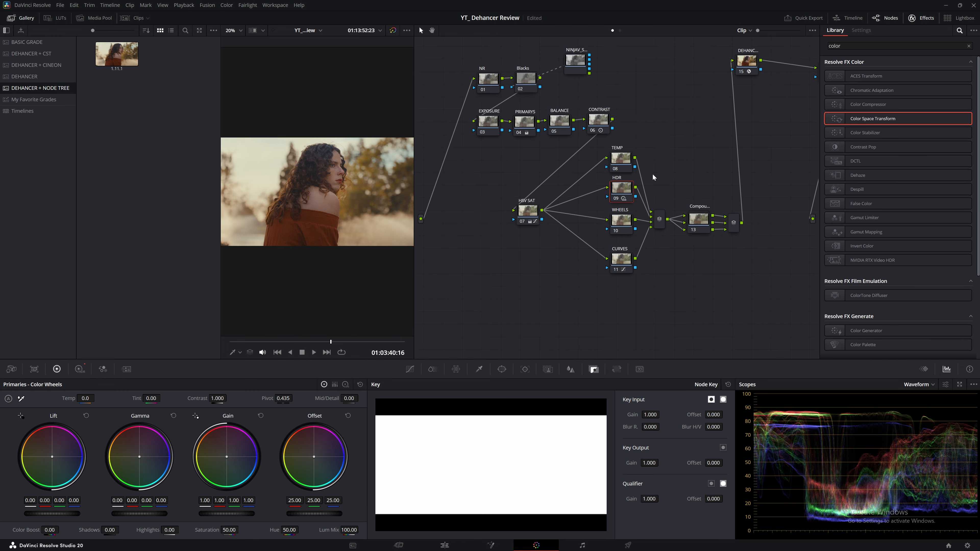
click(926, 19)
click(25, 77)
right_click(117, 57)
click(134, 62)
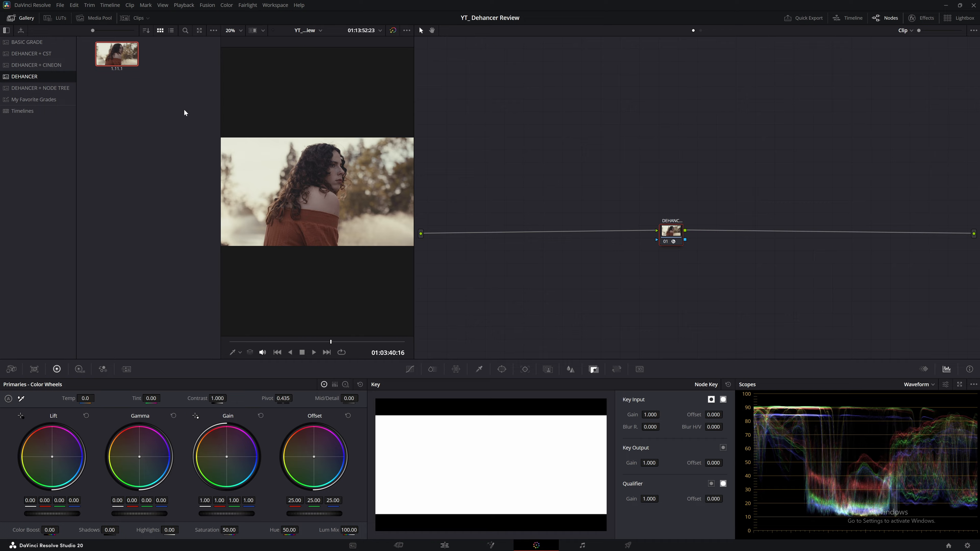
Step: Move the Dehancer node higher and review the single-node grade in the viewer
drag(673, 237, 677, 199)
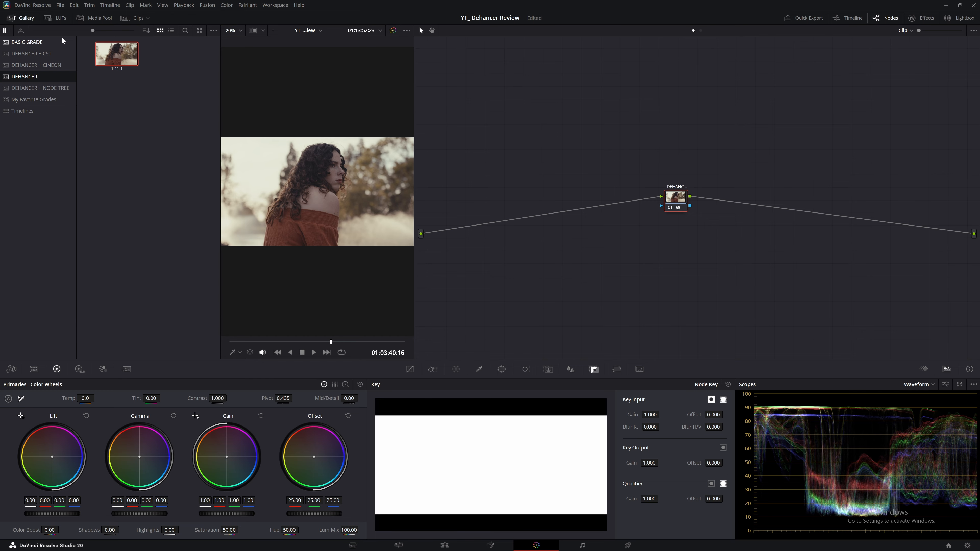
click(27, 19)
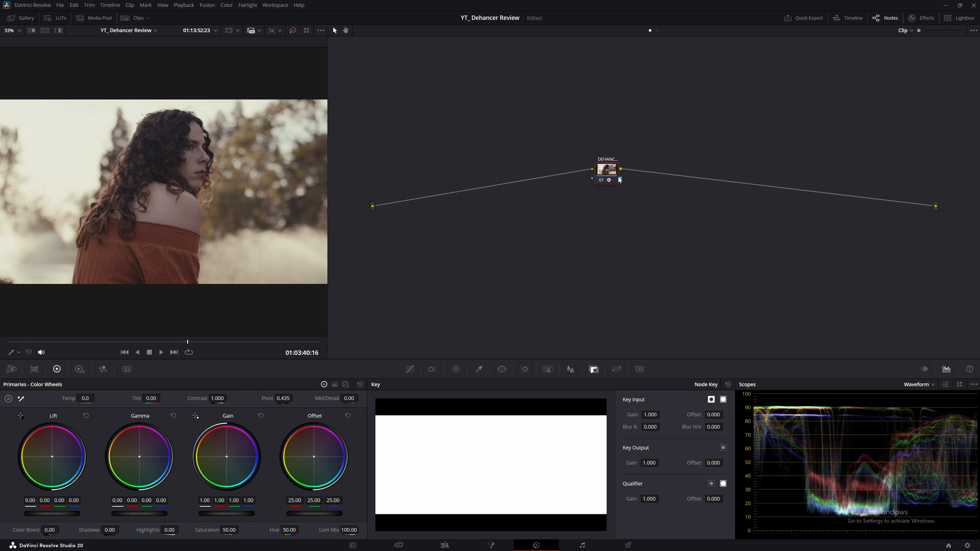
click(887, 19)
click(887, 19)
click(912, 18)
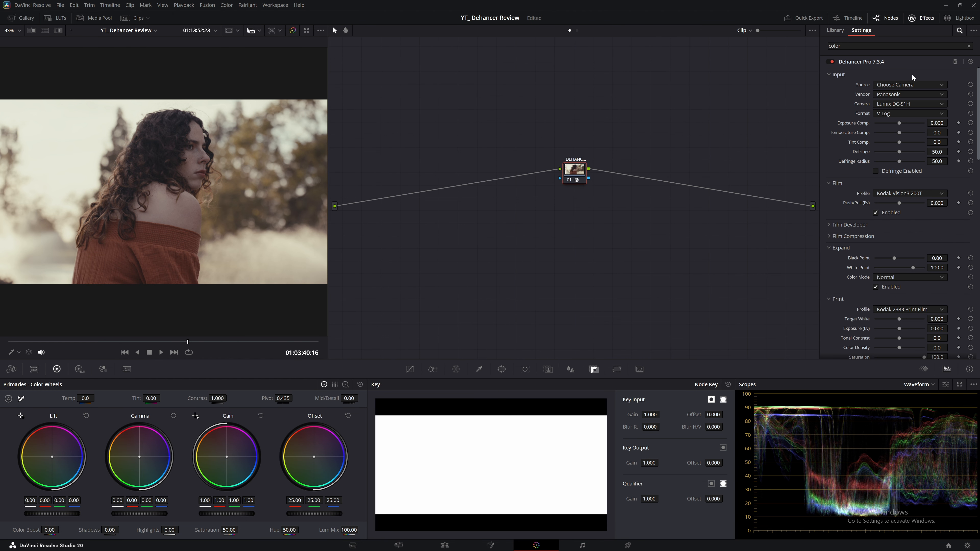
click(912, 19)
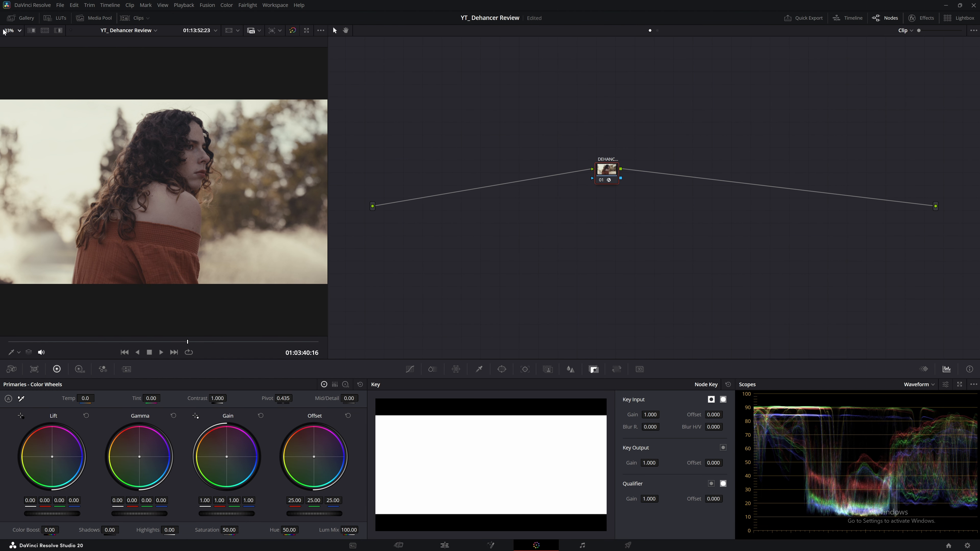
Step: Apply the DEHANCER + CST album's grade with its CST and DWG nodes from the gallery
click(21, 18)
click(30, 73)
click(31, 43)
click(31, 51)
right_click(97, 51)
click(118, 73)
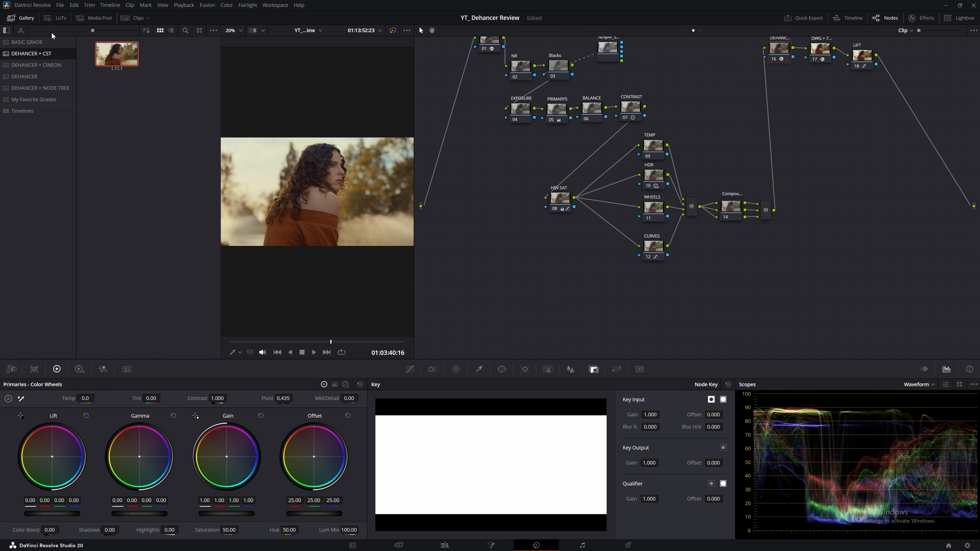
Step: Hide the gallery and show Dehancer Pro settings, leaving the source at DVR WG/Intermediate
click(29, 18)
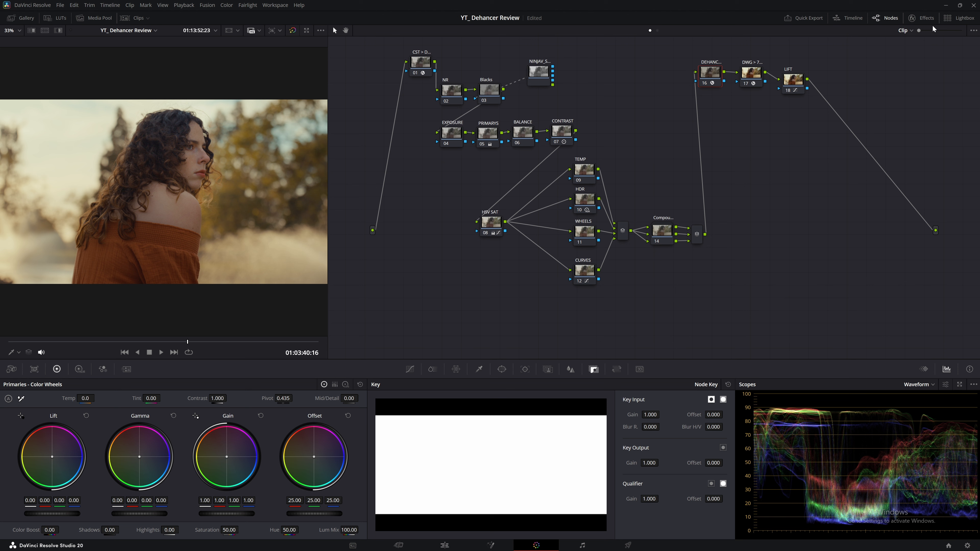
click(928, 19)
click(895, 84)
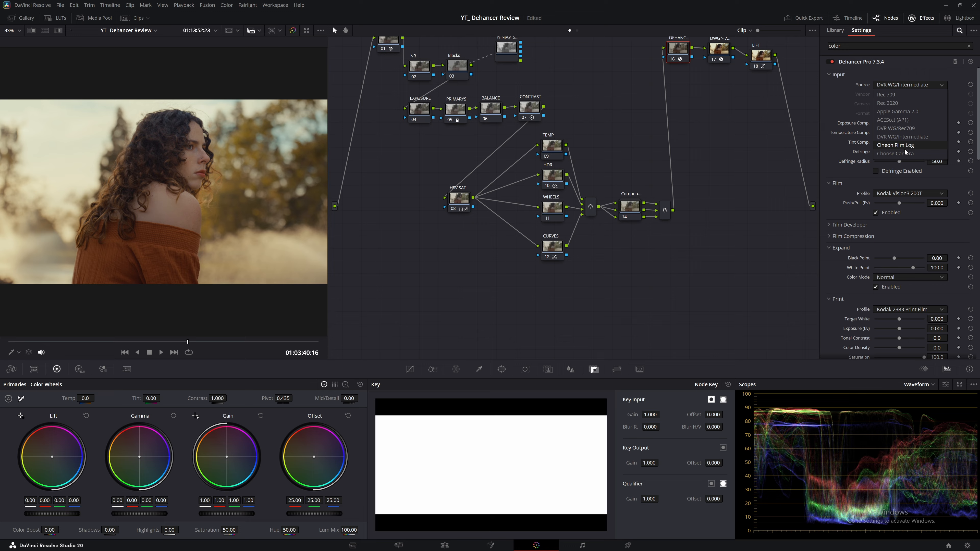
click(886, 137)
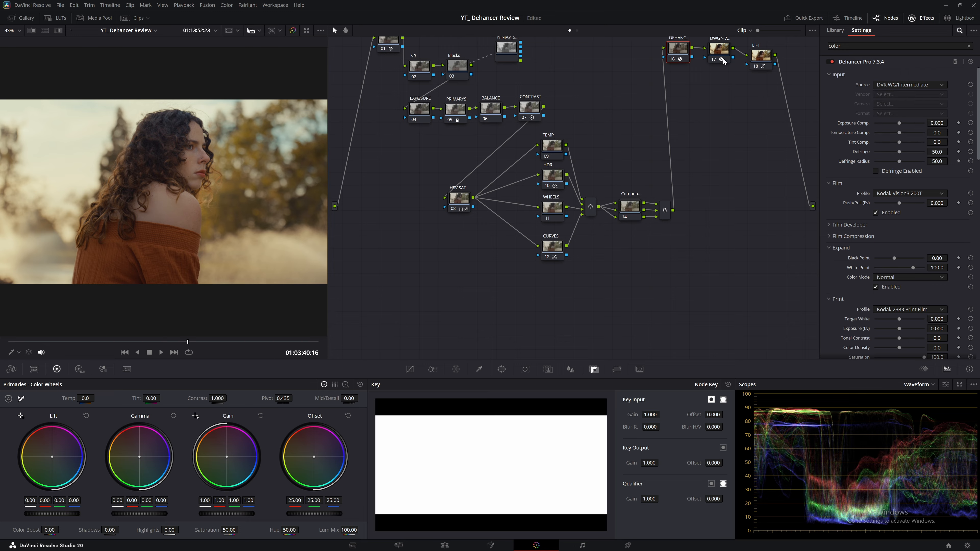
scroll(783, 252, up, 3)
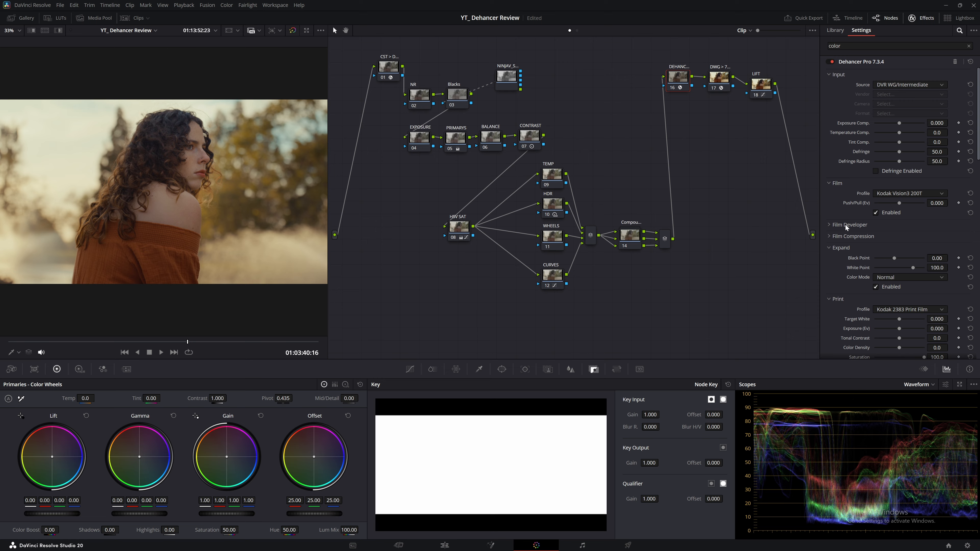